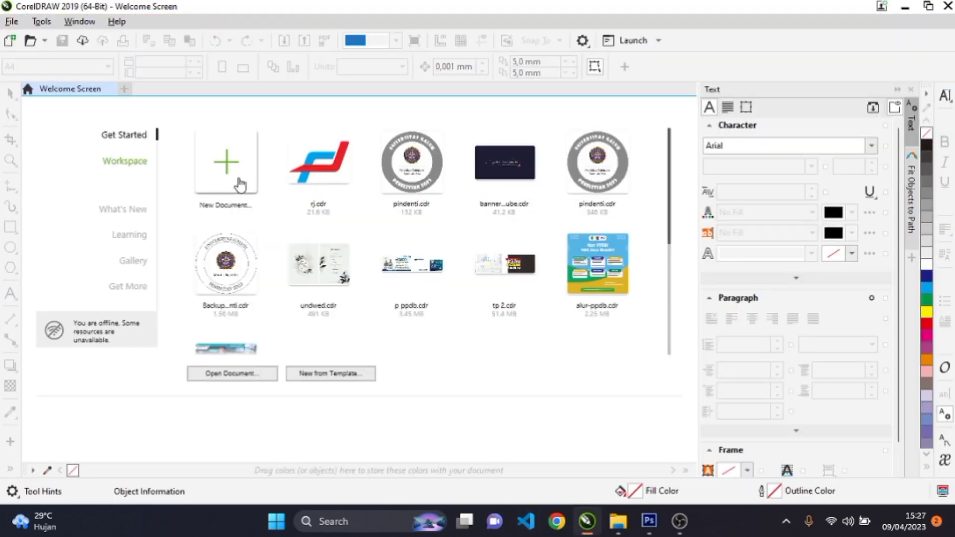
- Start a new document named mockuppin with CMYK as the primary color mode and millimeters as the unit
{"action": "left_click", "coordinate": [240, 185]}
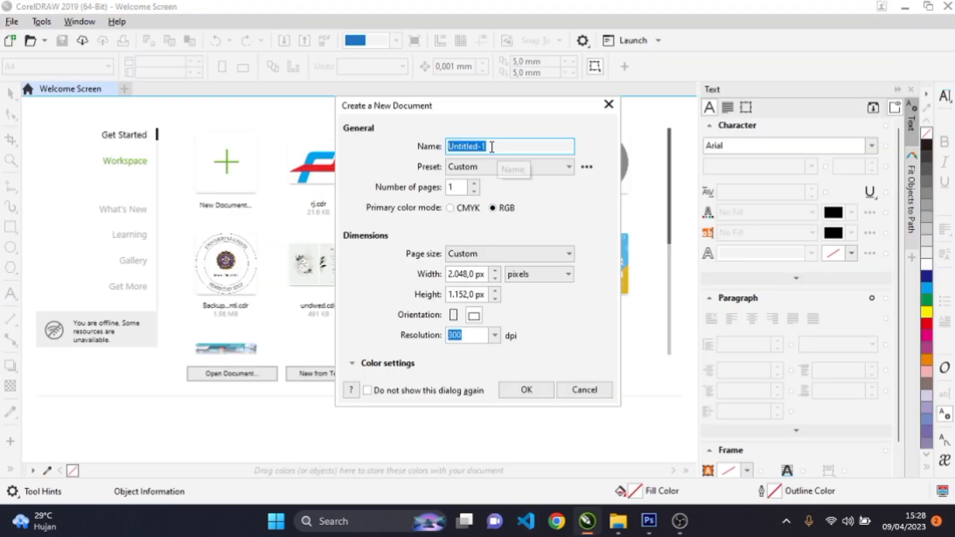
{"action": "type", "text": "mockuppin"}
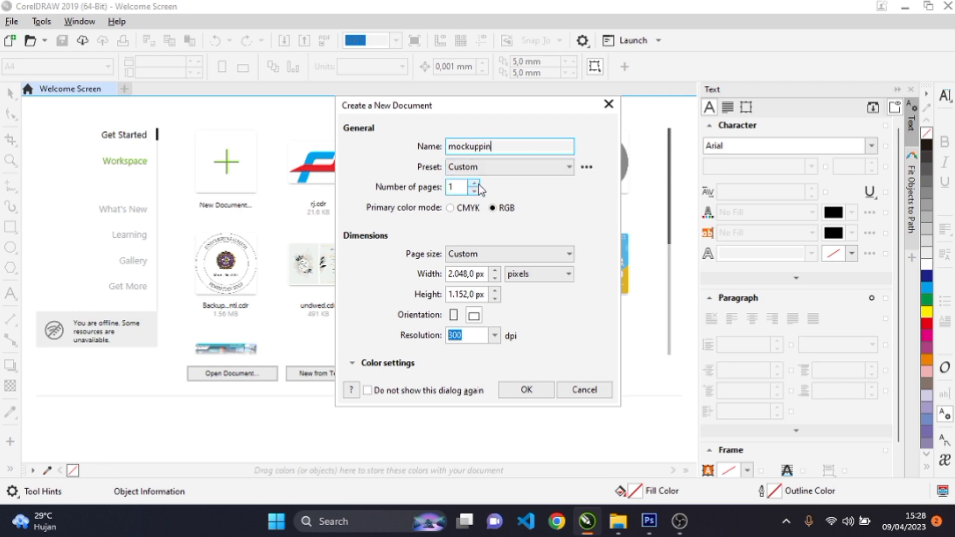
{"action": "left_click", "coordinate": [457, 212]}
{"action": "left_click", "coordinate": [507, 278]}
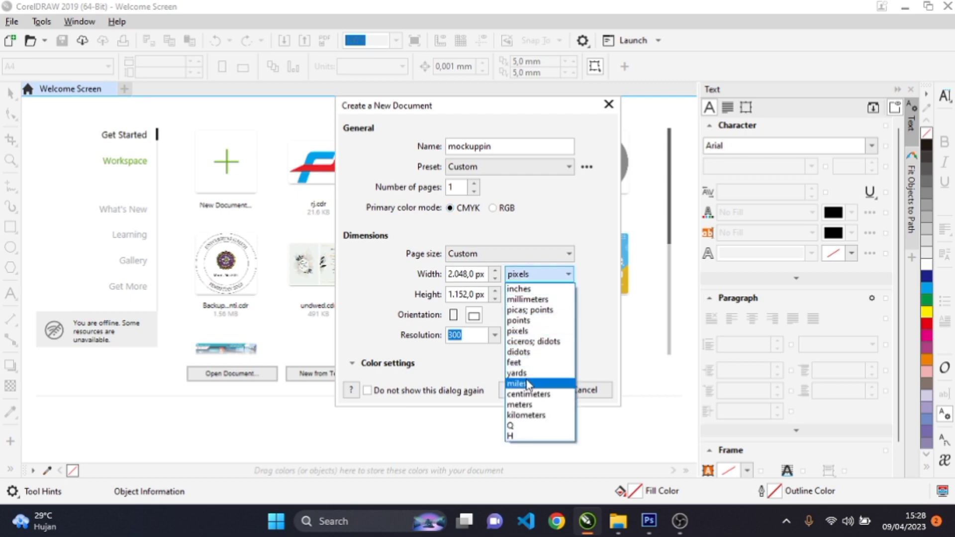
{"action": "left_click", "coordinate": [527, 299]}
- Set the page width and height to 500 mm each and create the document
{"action": "left_click", "coordinate": [475, 274]}
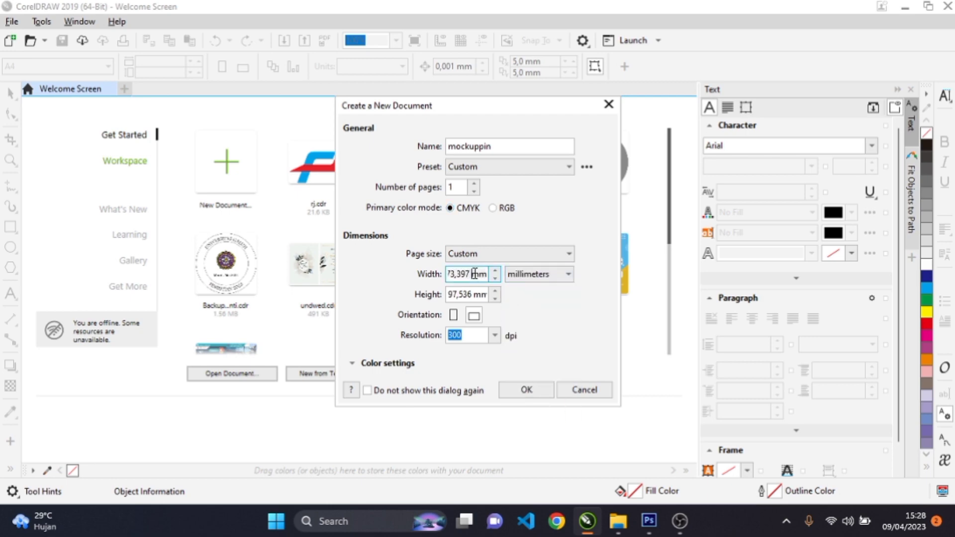
{"action": "double_click", "coordinate": [470, 274]}
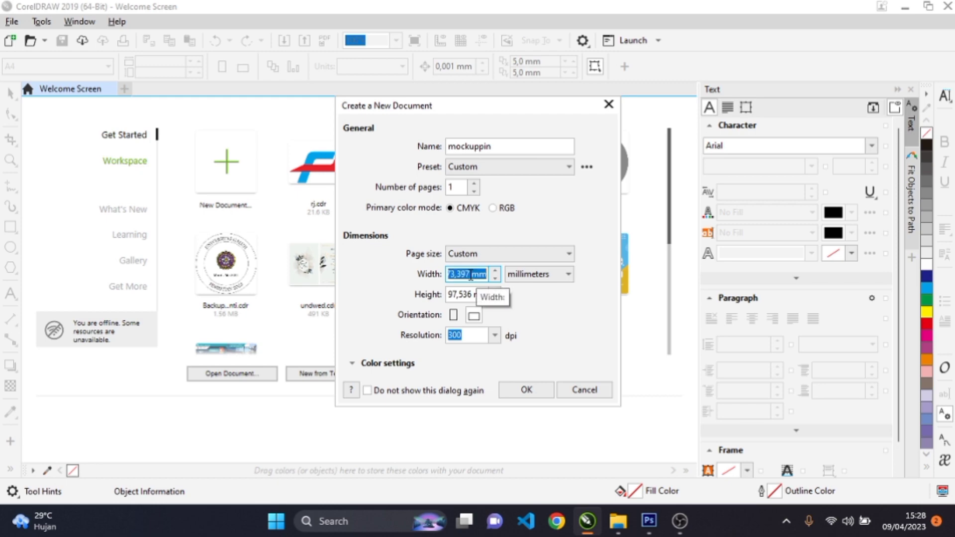
{"action": "type", "text": "500"}
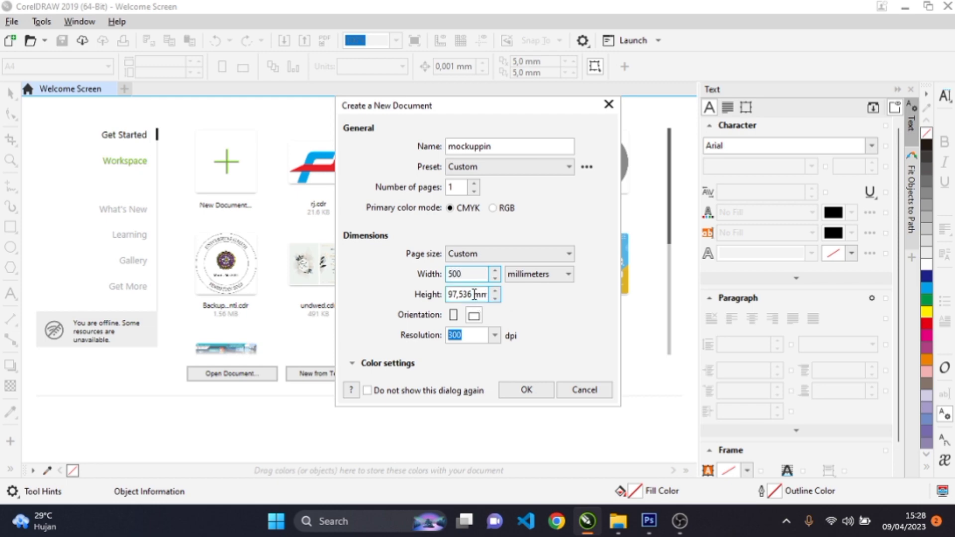
{"action": "double_click", "coordinate": [474, 294]}
{"action": "type", "text": "500"}
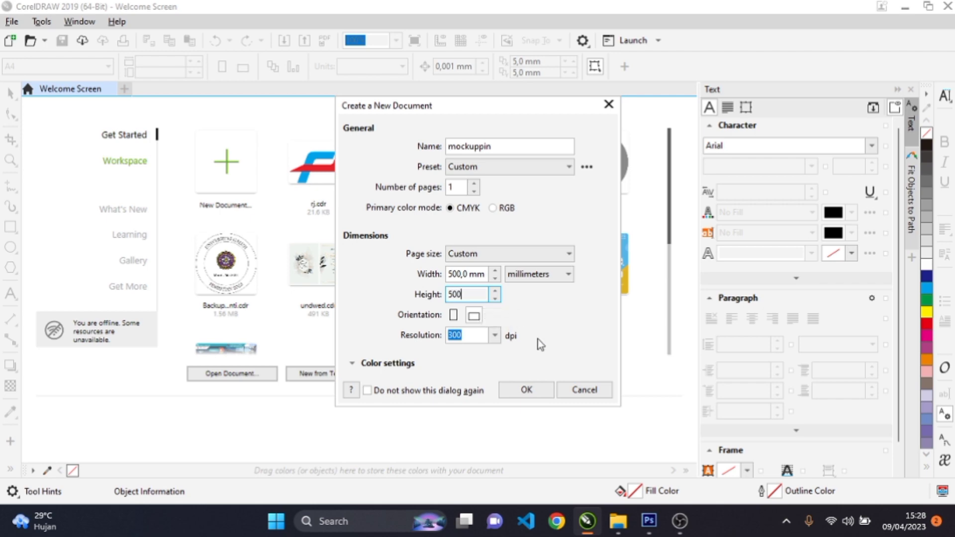
{"action": "left_click", "coordinate": [535, 391]}
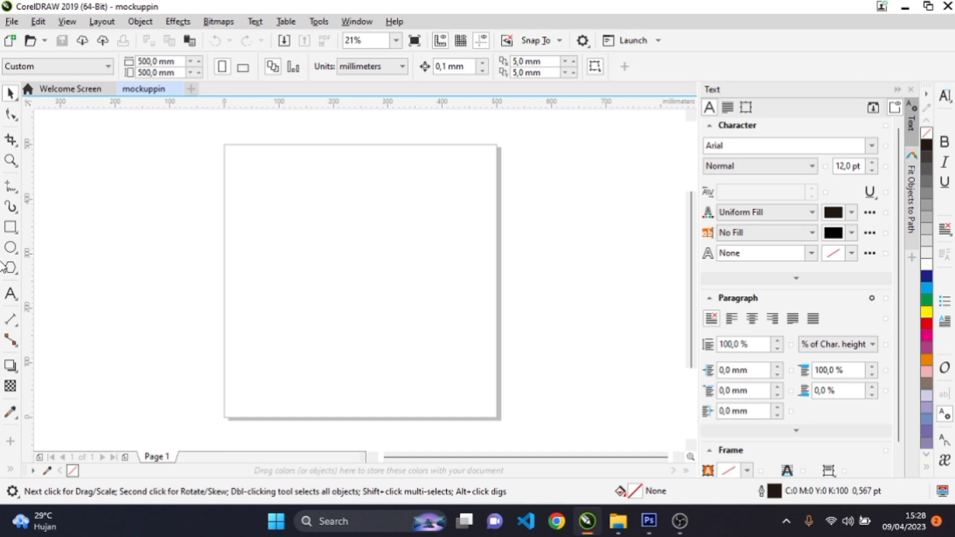
- Draw a circle about 418 mm in diameter and center it on the page
{"action": "left_click", "coordinate": [11, 247]}
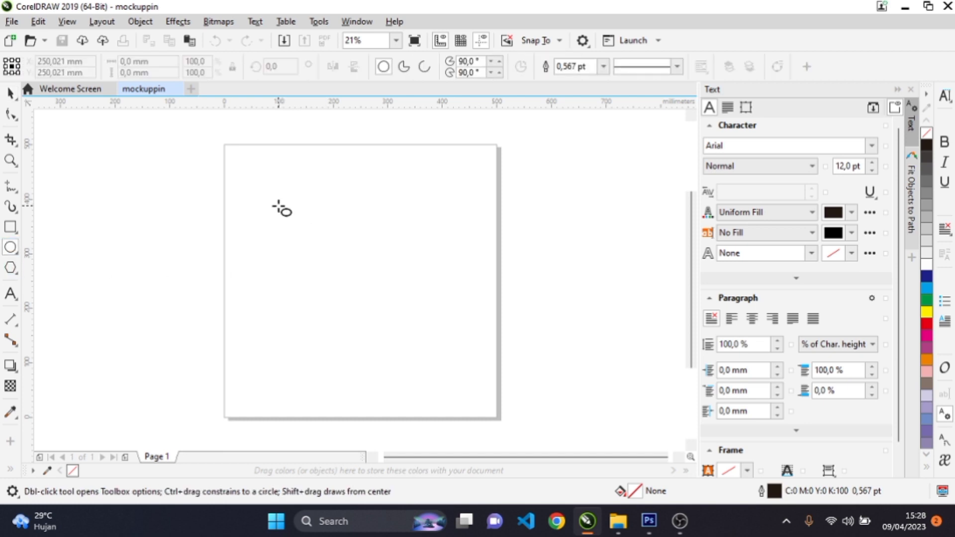
{"action": "left_click_drag", "start_coordinate": [276, 206], "coordinate": [505, 361]}
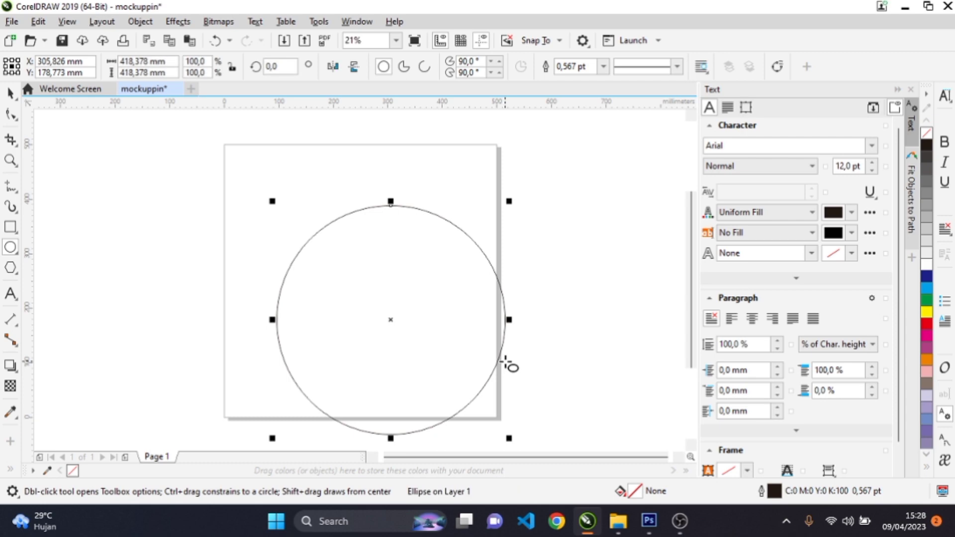
{"action": "key", "text": "p"}
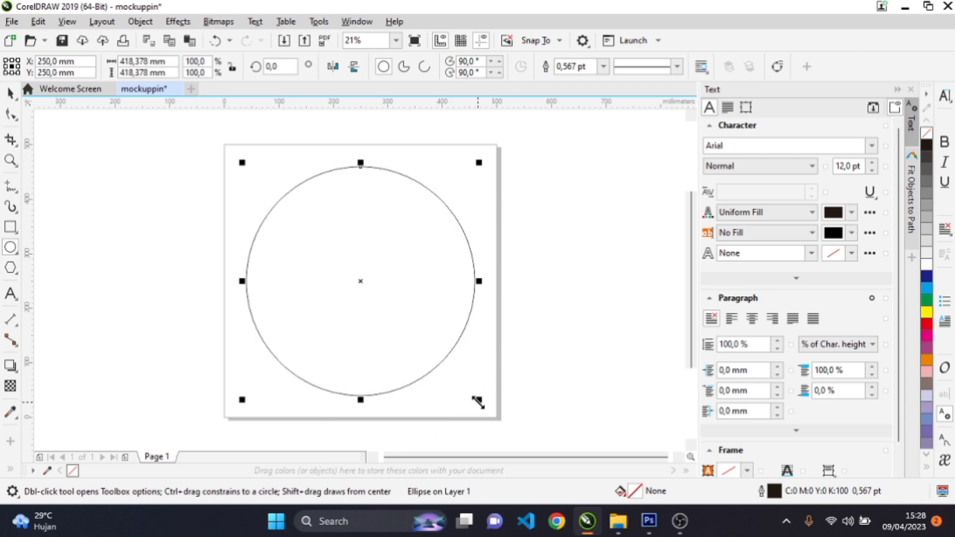
- Enlarge the circle to exactly 500 mm wide and 500 mm high so it fills the page, and deselect it
{"action": "left_click_drag", "start_coordinate": [477, 402], "coordinate": [499, 424]}
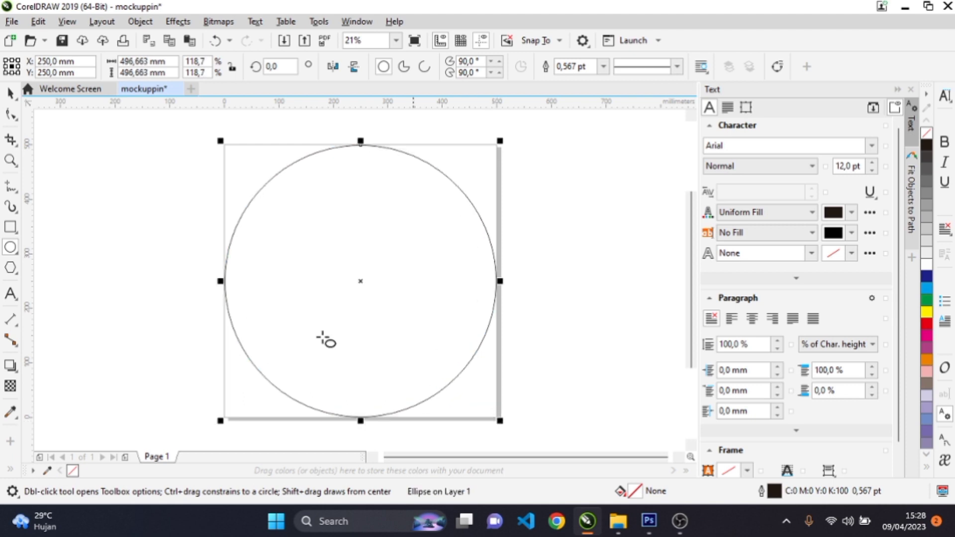
{"action": "left_click", "coordinate": [11, 95]}
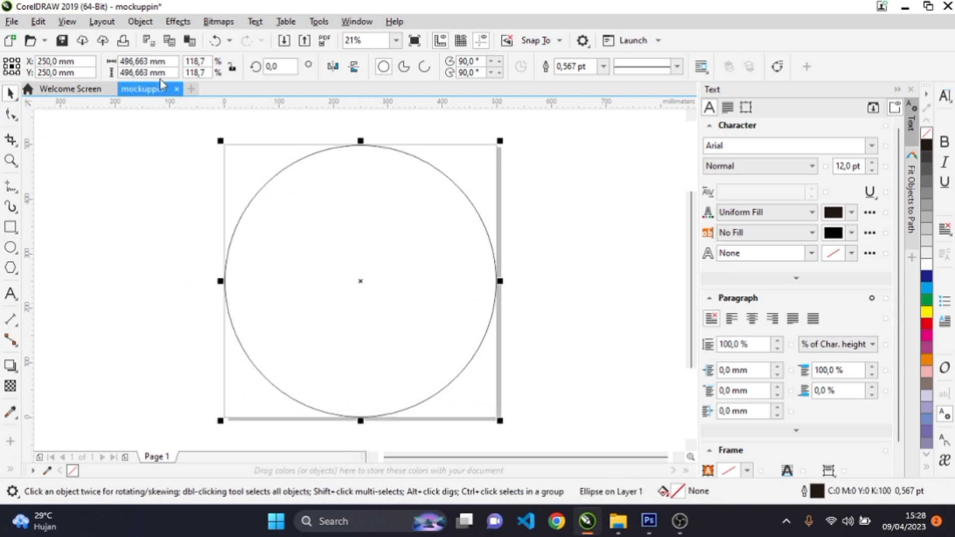
{"action": "left_click", "coordinate": [144, 61]}
{"action": "type", "text": "5"}
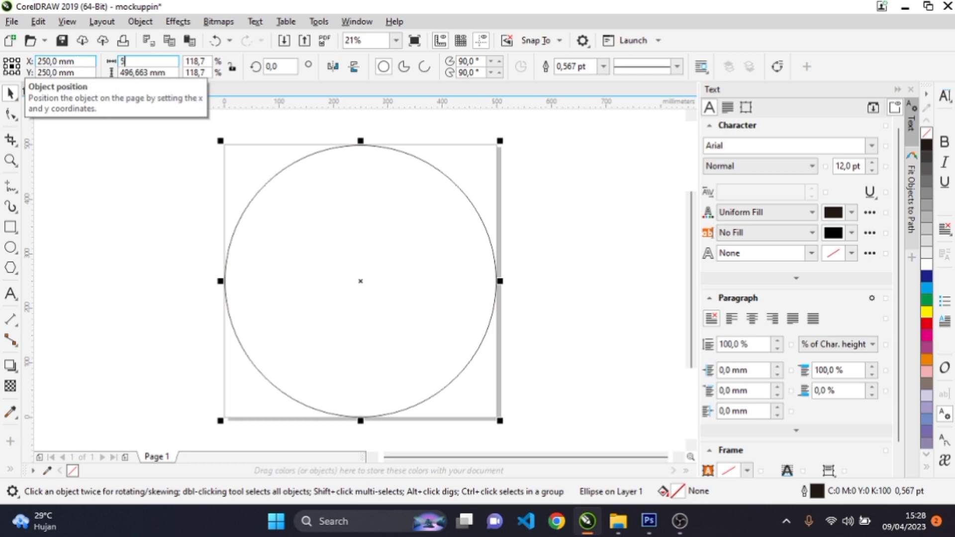
{"action": "type", "text": "00"}
{"action": "key", "text": "Tab"}
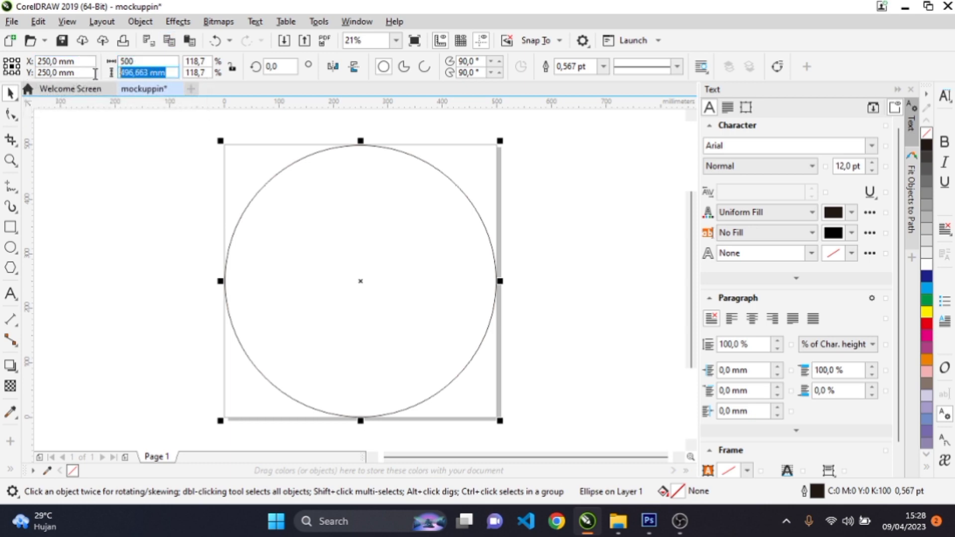
{"action": "type", "text": "500"}
{"action": "key", "text": "Return"}
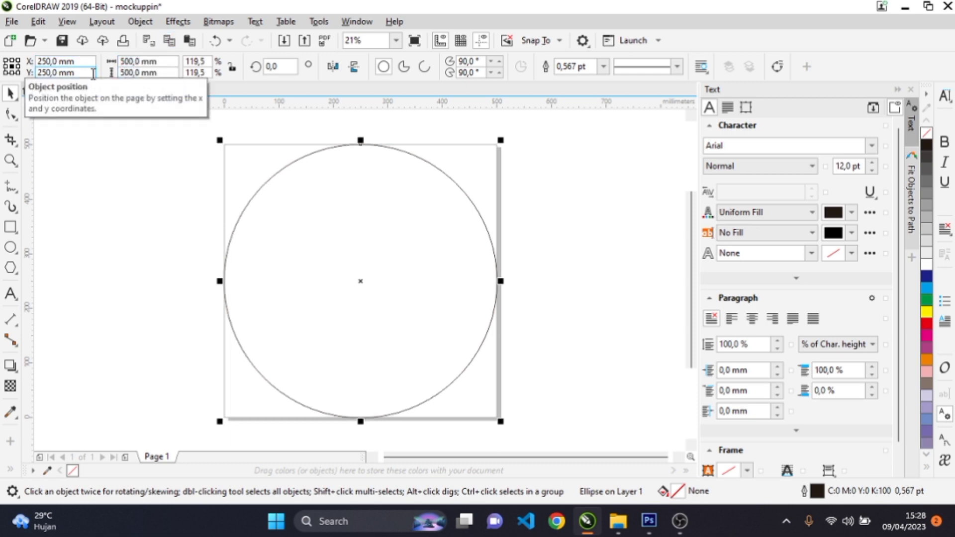
{"action": "left_click", "coordinate": [48, 172]}
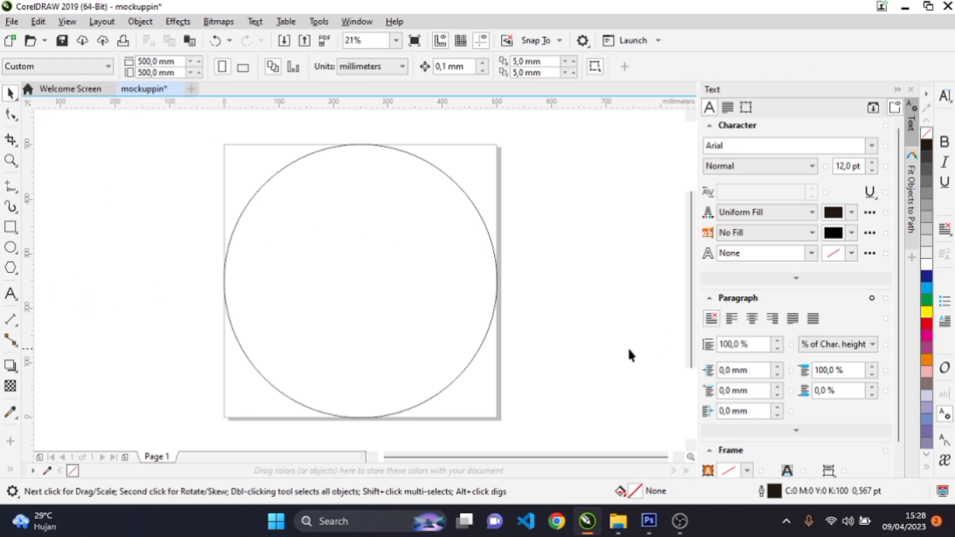
- Import rj.cdr from the bahan folder in Pictures and place the logo at its original position
{"action": "left_click", "coordinate": [11, 21]}
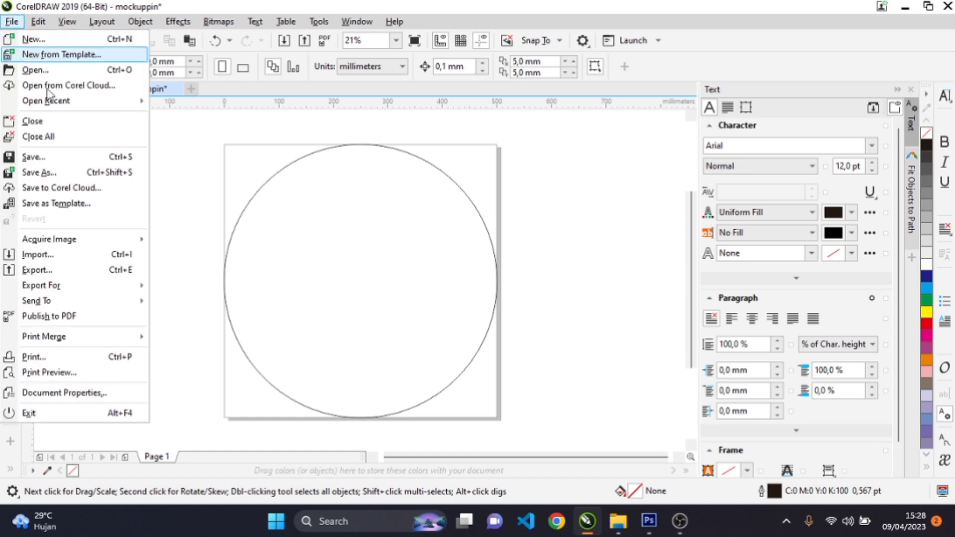
{"action": "left_click", "coordinate": [67, 251]}
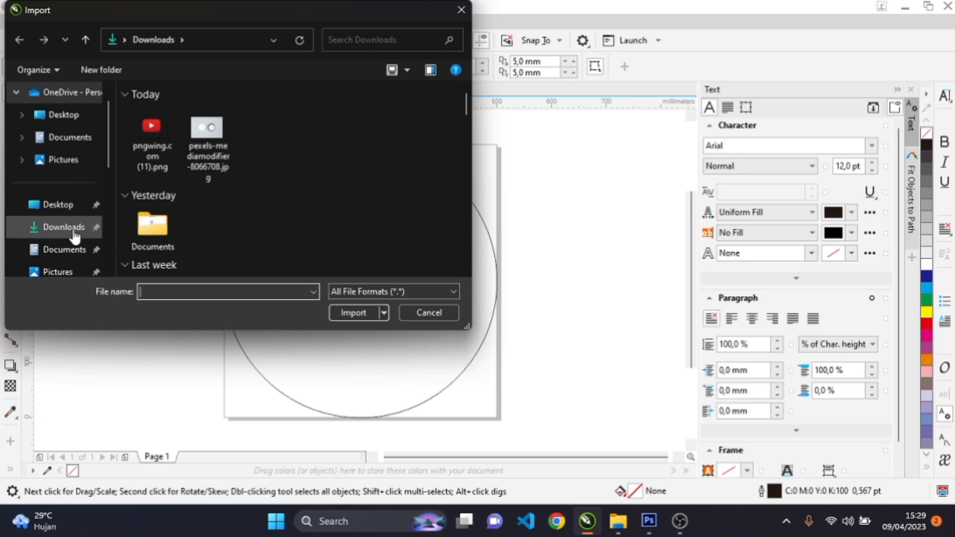
{"action": "scroll", "coordinate": [76, 231], "scroll_direction": "down", "scroll_amount": 1}
{"action": "left_click", "coordinate": [67, 249]}
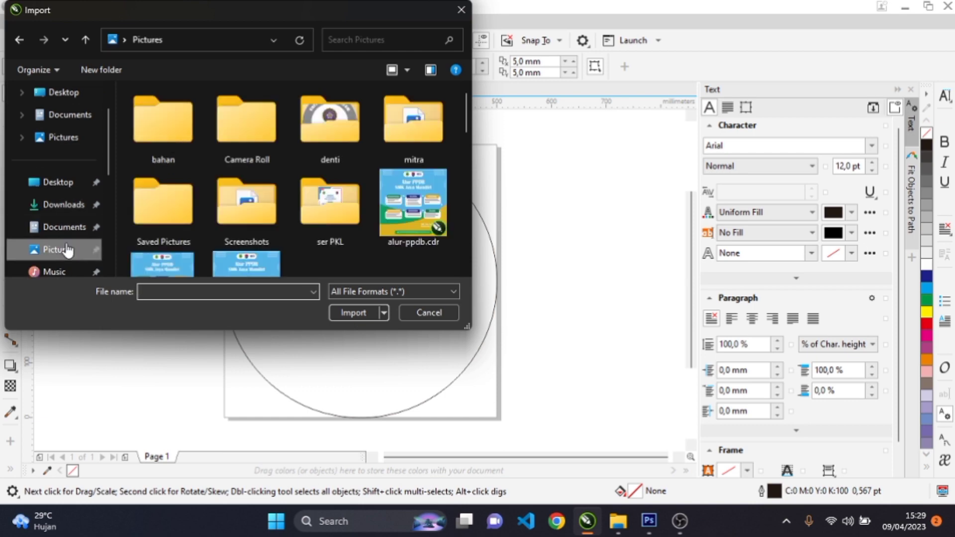
{"action": "double_click", "coordinate": [158, 148]}
{"action": "left_click", "coordinate": [239, 139]}
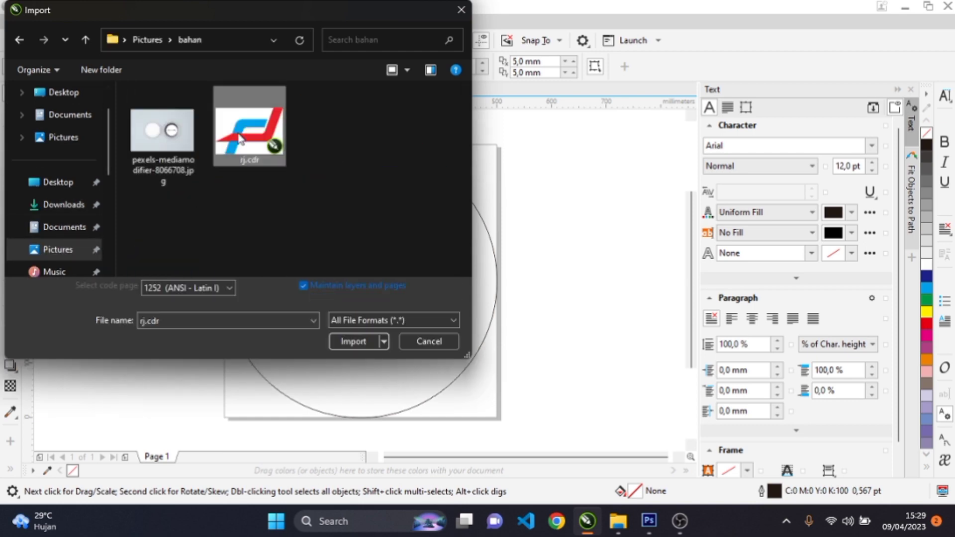
{"action": "left_click", "coordinate": [353, 339]}
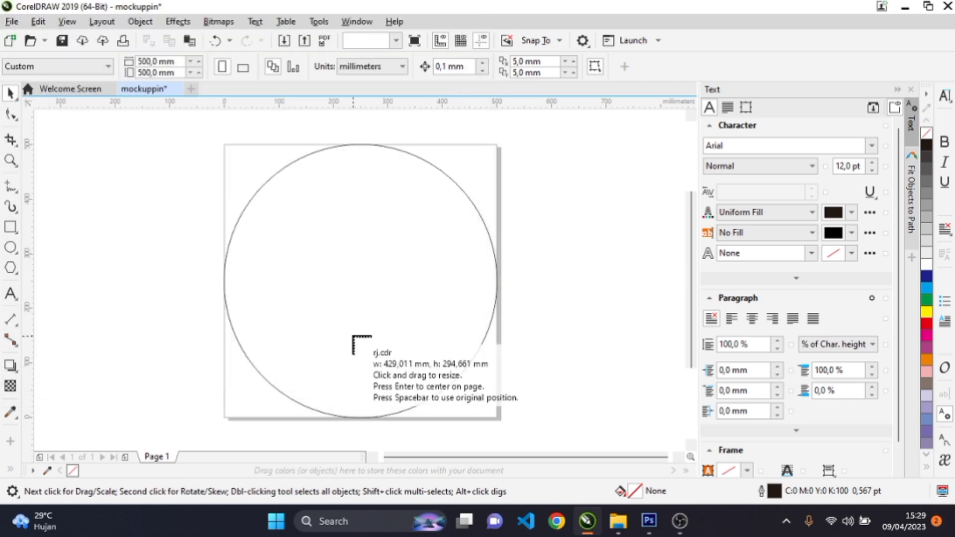
{"action": "key", "text": "space"}
- Scale the logo down to about 252 mm wide and move it to the upper middle of the circle
{"action": "left_click_drag", "start_coordinate": [550, 371], "coordinate": [452, 334]}
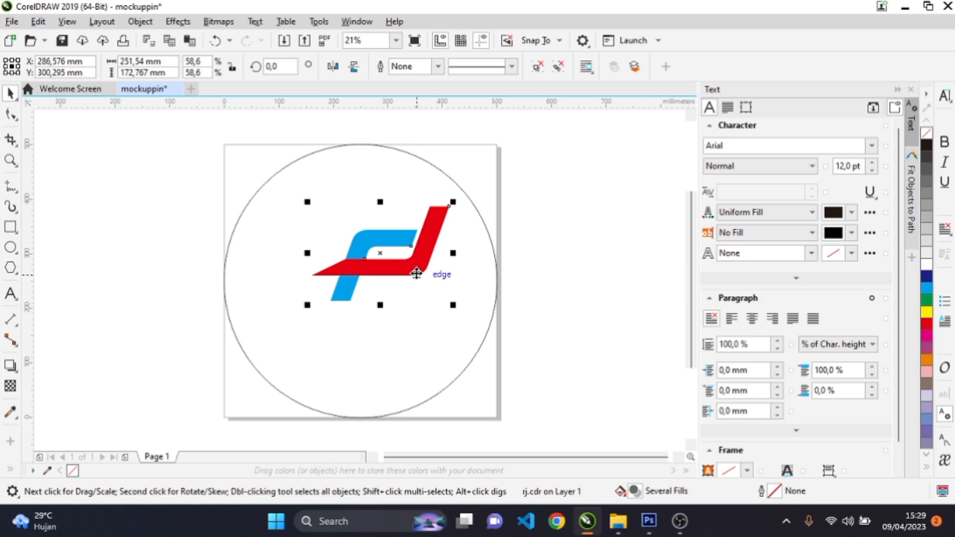
{"action": "left_click_drag", "start_coordinate": [409, 267], "coordinate": [389, 258]}
{"action": "left_click", "coordinate": [474, 255]}
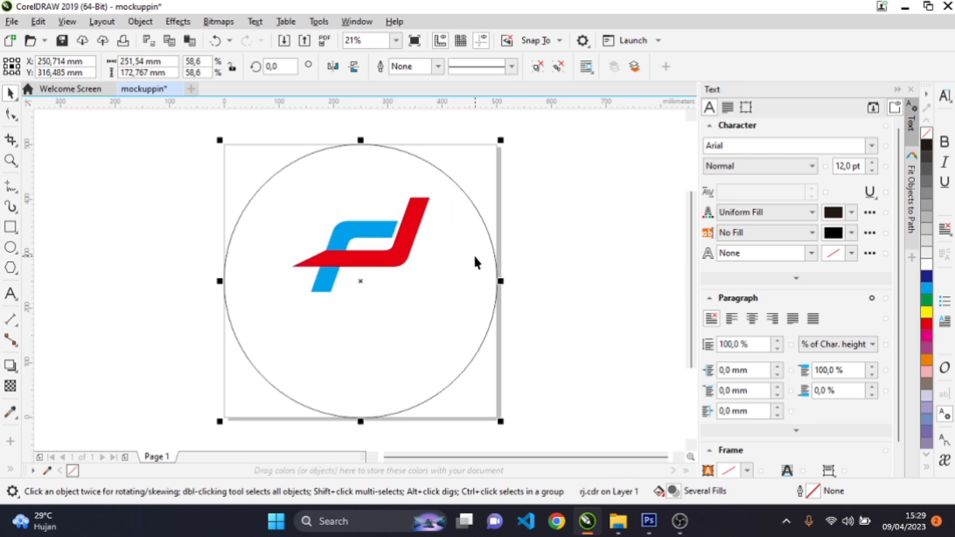
{"action": "left_click", "coordinate": [517, 249]}
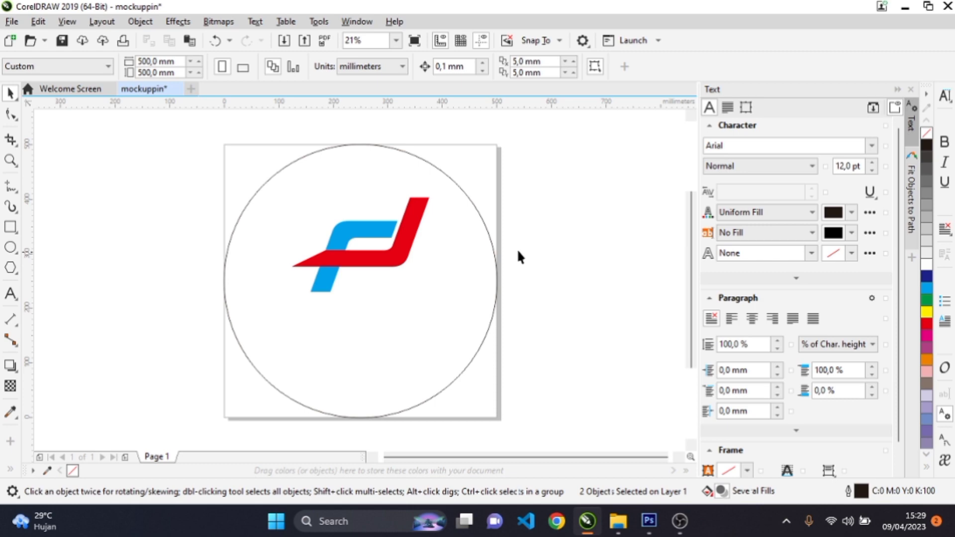
- Reduce the logo to about 194 mm wide and center it horizontally on the circle
{"action": "left_click", "coordinate": [411, 250]}
{"action": "left_click_drag", "start_coordinate": [429, 197], "coordinate": [402, 214]}
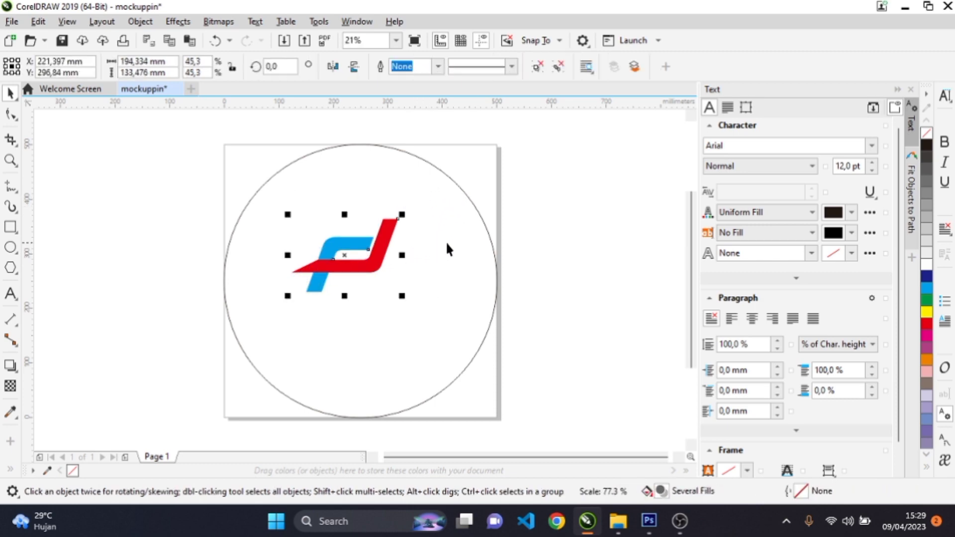
{"action": "left_click", "coordinate": [451, 245], "text": "shift"}
{"action": "key", "text": "c"}
{"action": "left_click", "coordinate": [542, 254]}
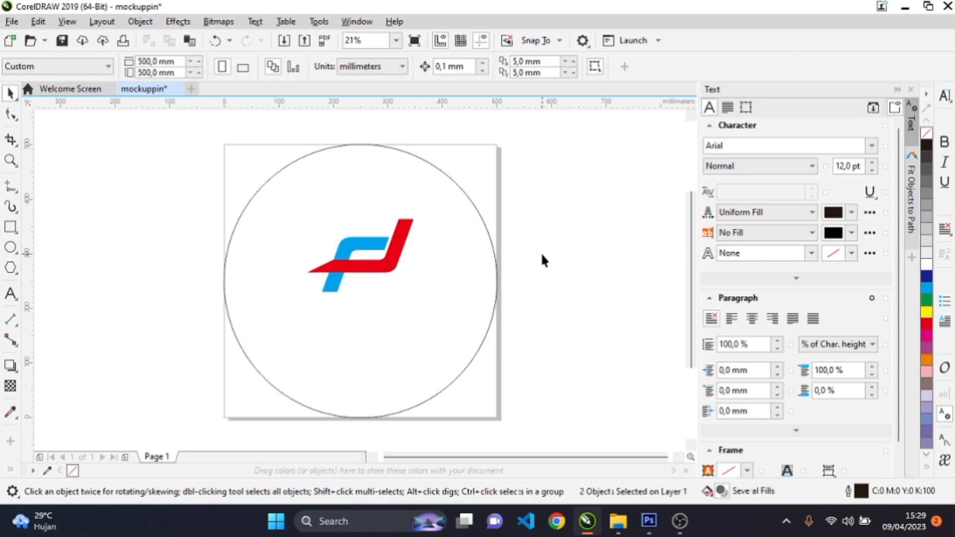
- Add the artistic text "RIS JAYA CHANNEL" below the logo inside the circle
{"action": "left_click", "coordinate": [10, 293]}
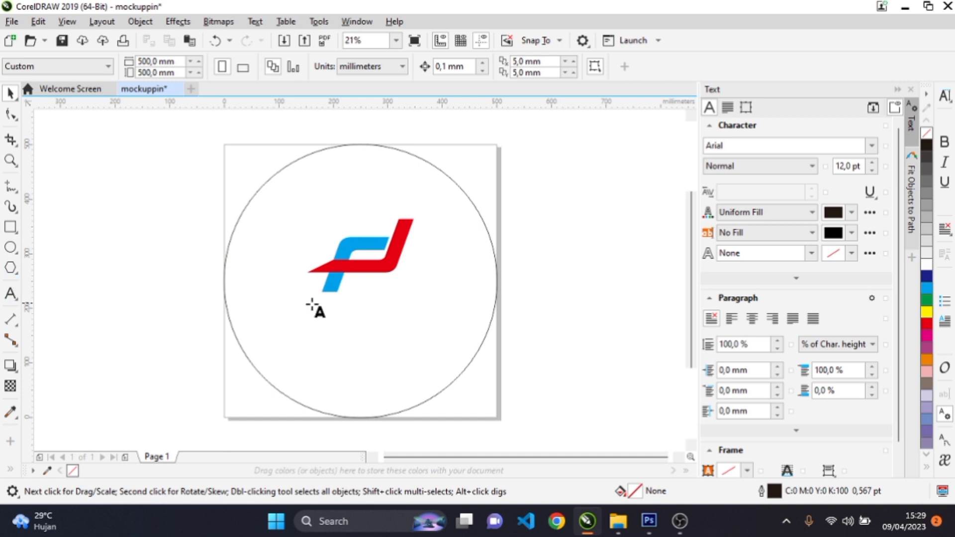
{"action": "left_click", "coordinate": [292, 328]}
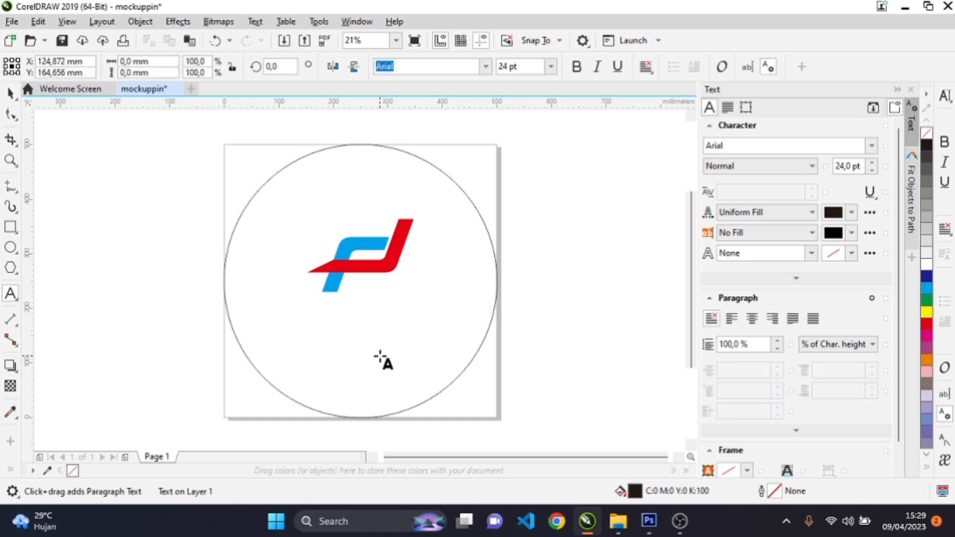
{"action": "type", "text": "PIN"}
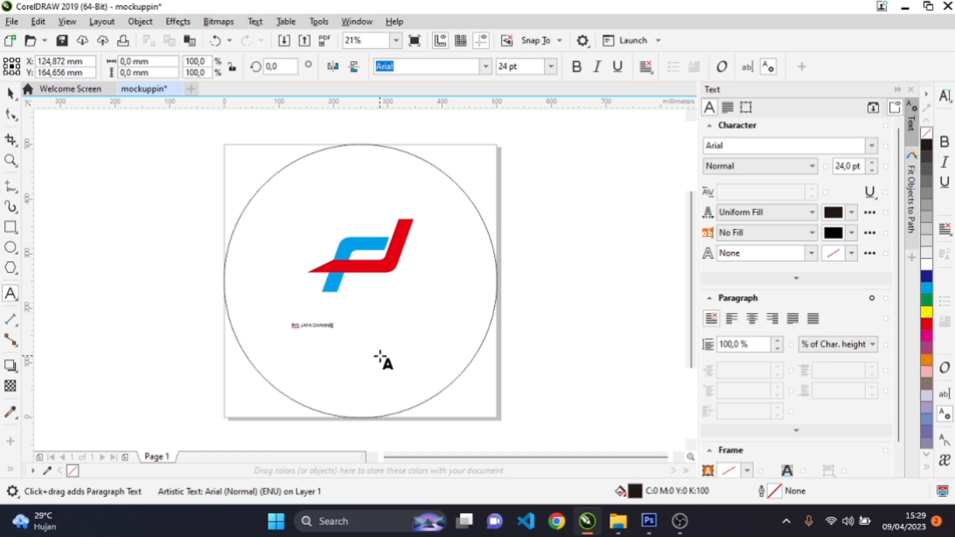
{"action": "key", "text": "Escape"}
{"action": "left_click", "coordinate": [10, 93]}
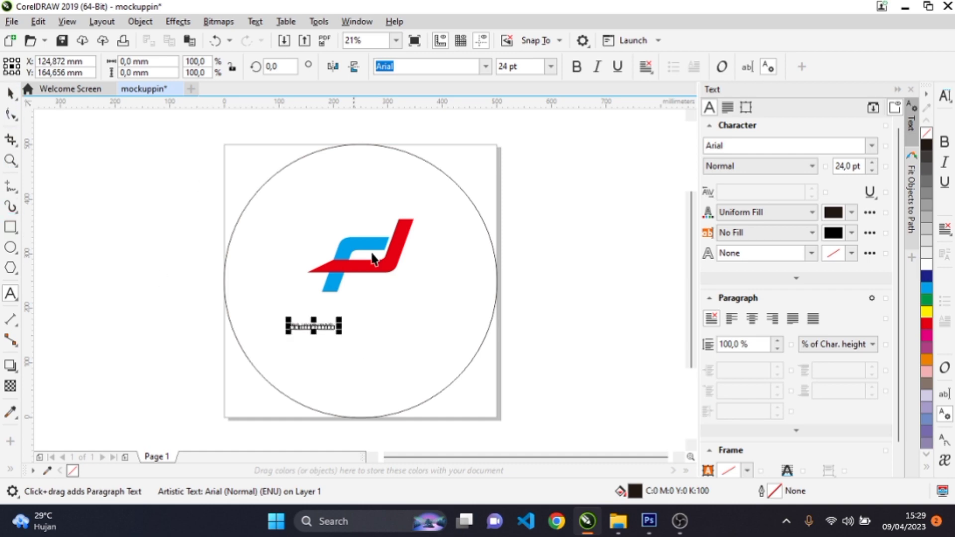
- Format the channel name text at 72 pt in the BankGothic (Bold) font
{"action": "left_click", "coordinate": [551, 67]}
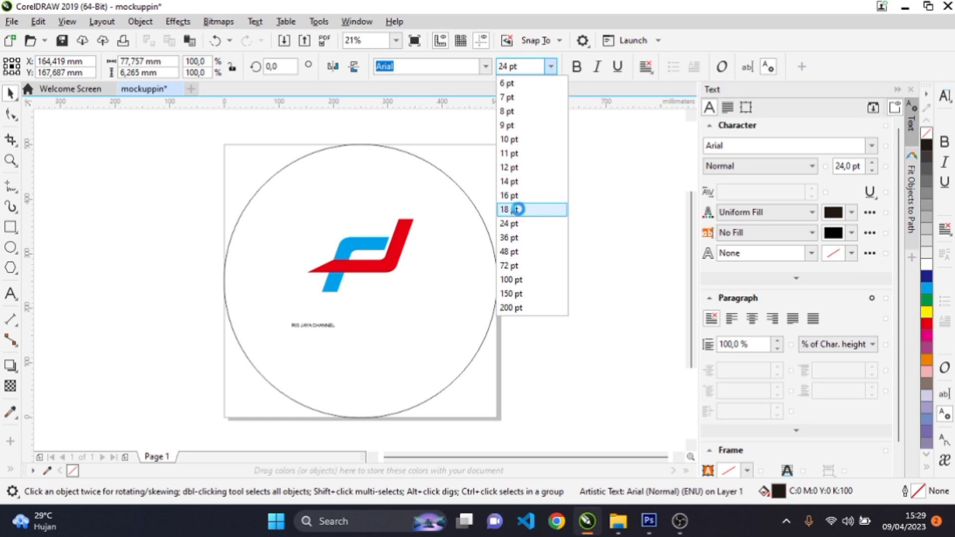
{"action": "left_click", "coordinate": [519, 209]}
{"action": "left_click", "coordinate": [551, 67]}
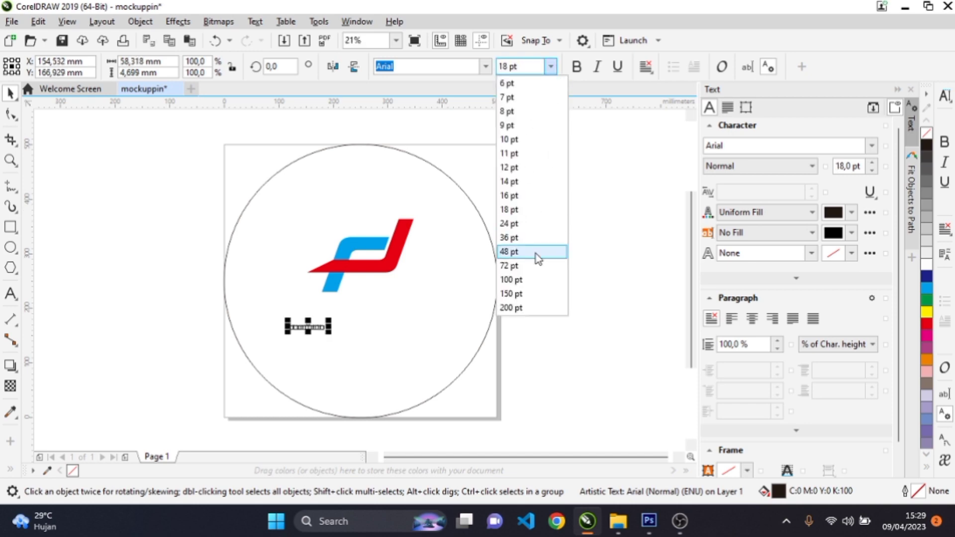
{"action": "left_click", "coordinate": [509, 266]}
{"action": "left_click", "coordinate": [490, 63]}
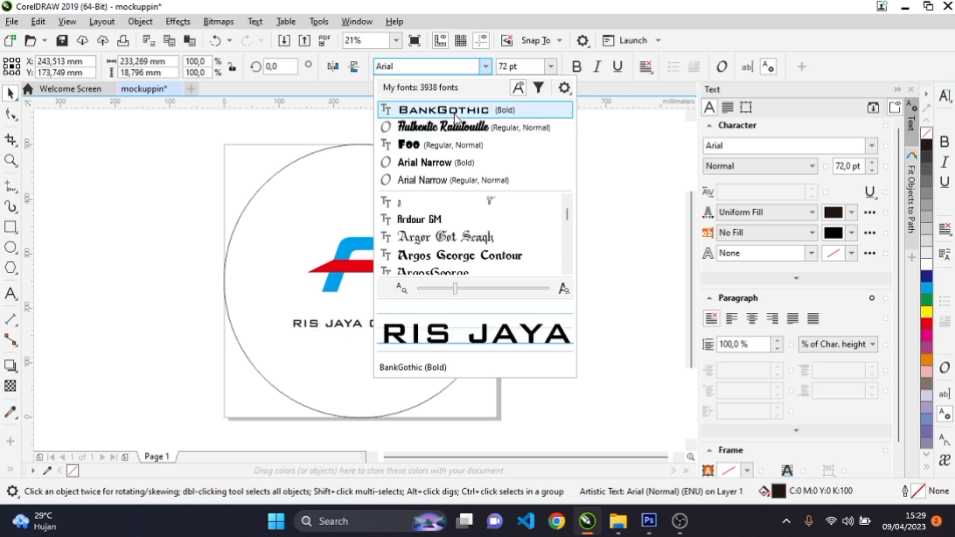
{"action": "left_click", "coordinate": [450, 111]}
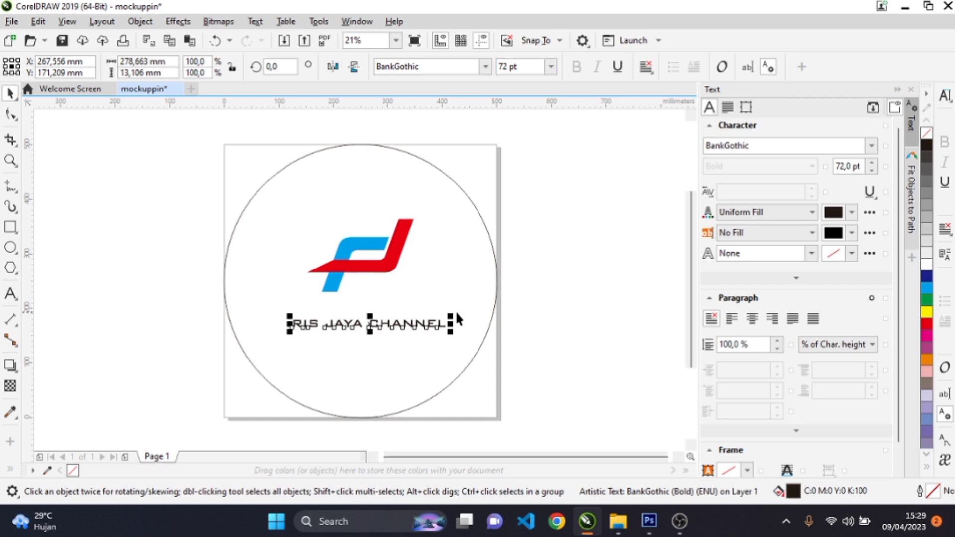
- Enlarge the channel name text to about 369 mm wide and center it horizontally on the circle
{"action": "left_click_drag", "start_coordinate": [454, 314], "coordinate": [477, 286]}
{"action": "left_click", "coordinate": [492, 288], "text": "shift"}
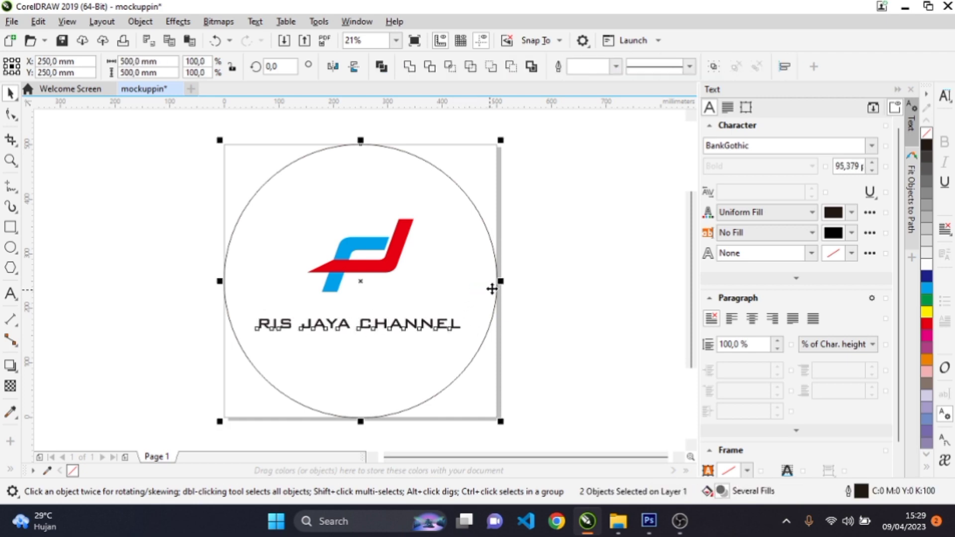
{"action": "left_click", "coordinate": [540, 297]}
- Scale the channel name text to about 327 mm wide, keeping it below the logo
{"action": "left_click", "coordinate": [448, 329]}
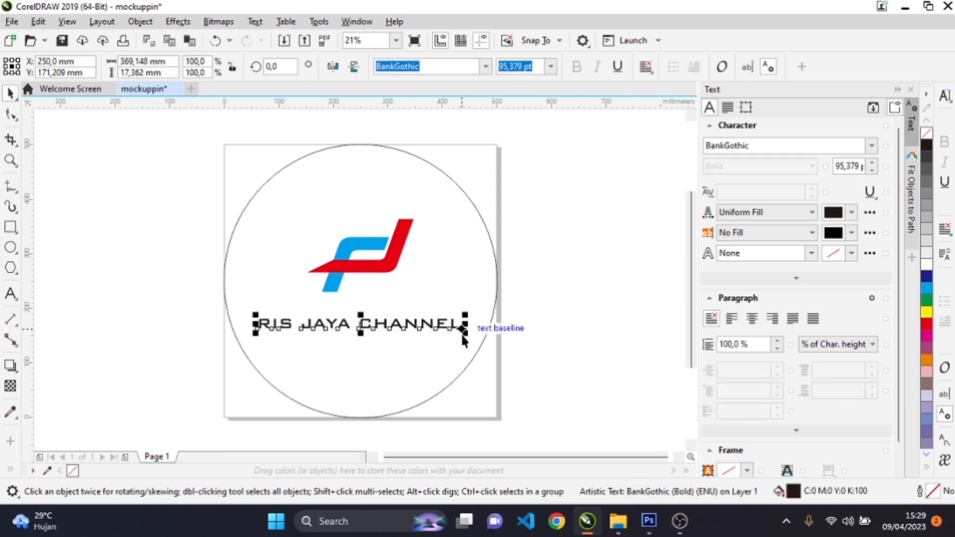
{"action": "left_click_drag", "start_coordinate": [466, 336], "coordinate": [454, 312]}
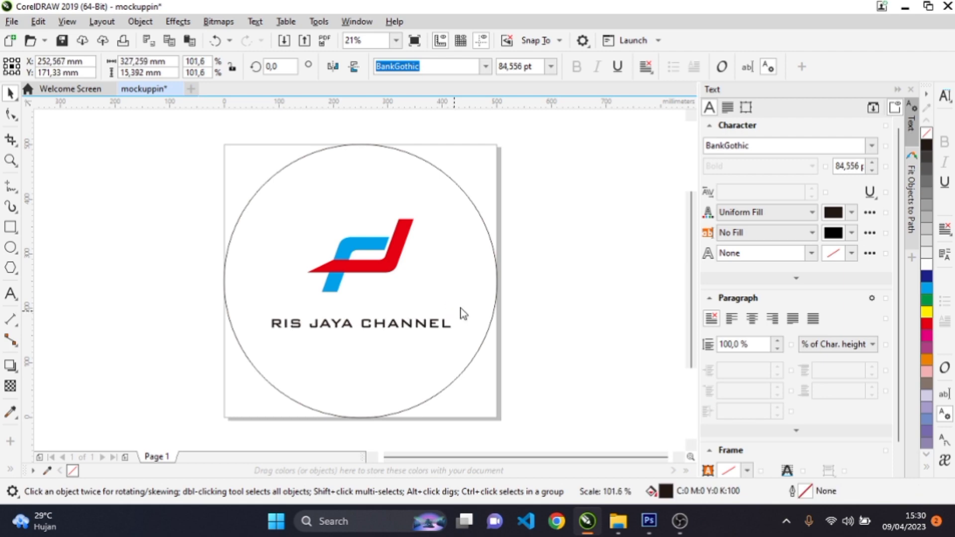
{"action": "left_click", "coordinate": [548, 297]}
- Center the channel name text horizontally under the logo within the circle
{"action": "left_click", "coordinate": [373, 271]}
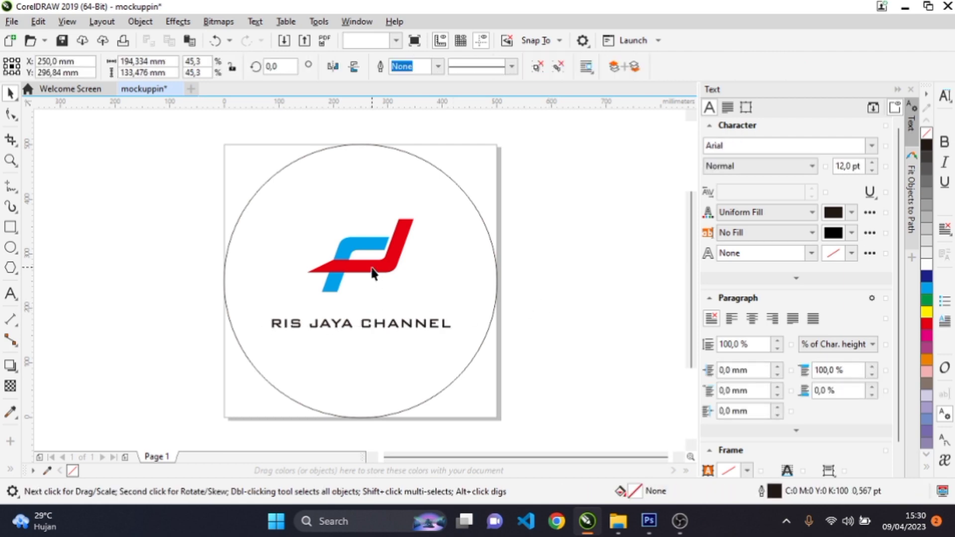
{"action": "left_click", "coordinate": [443, 321], "text": "shift"}
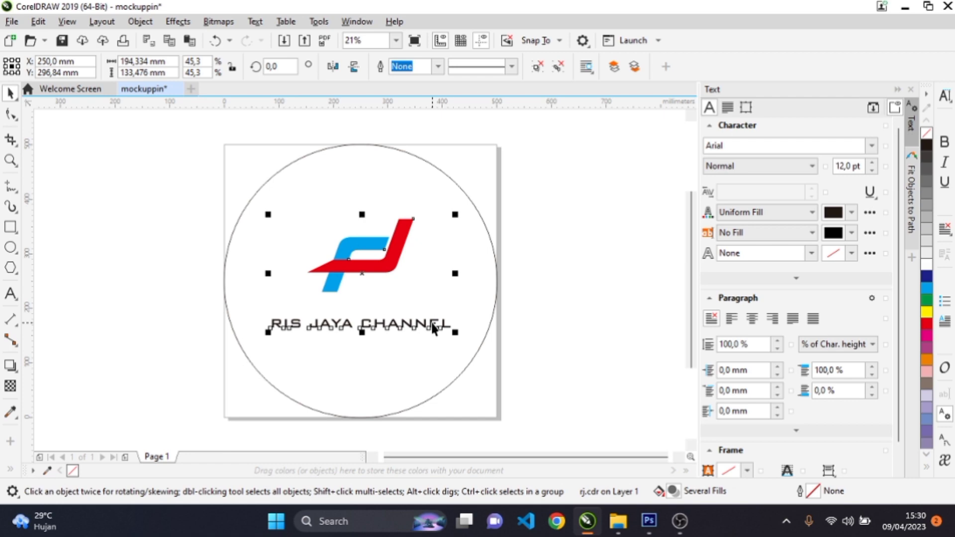
{"action": "left_click", "coordinate": [461, 291], "text": "shift"}
{"action": "left_click", "coordinate": [538, 294]}
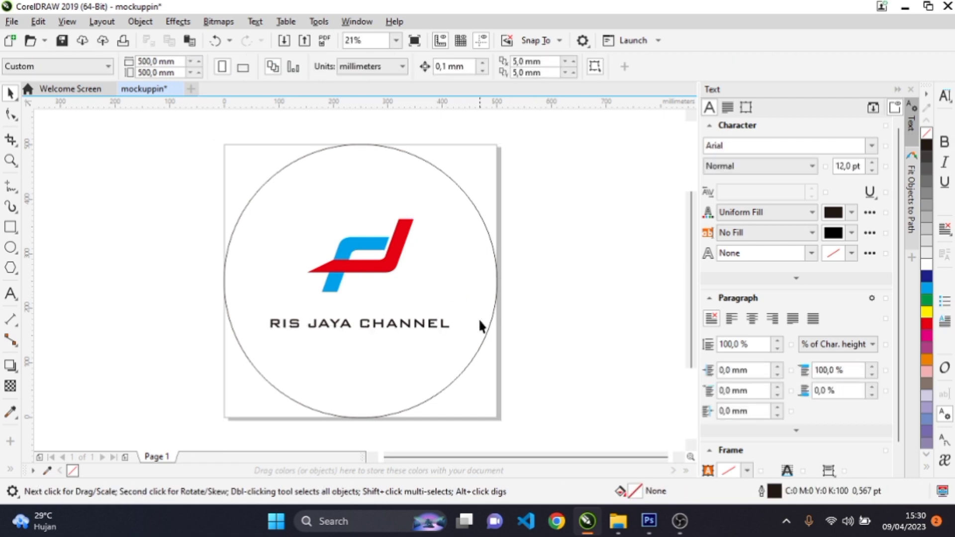
{"action": "left_click", "coordinate": [431, 324]}
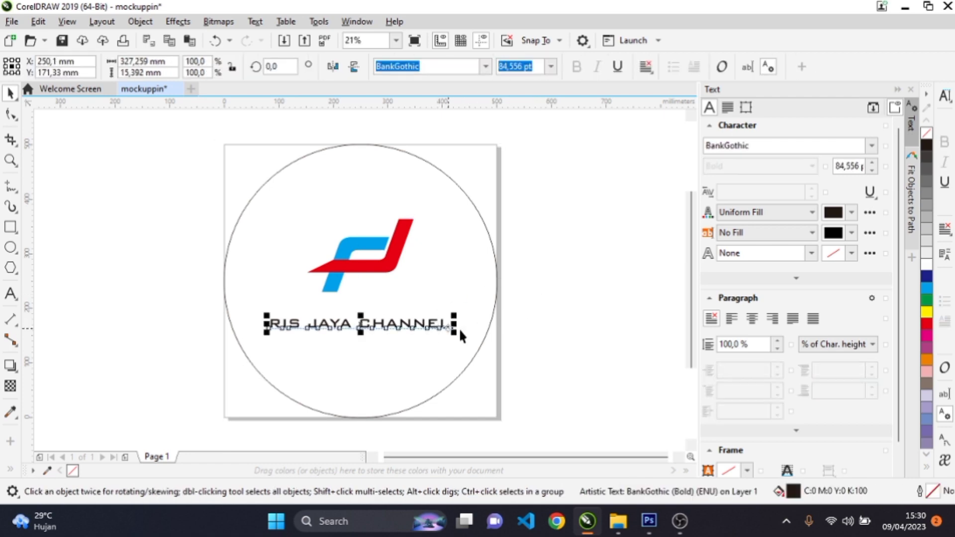
{"action": "left_click", "coordinate": [553, 324]}
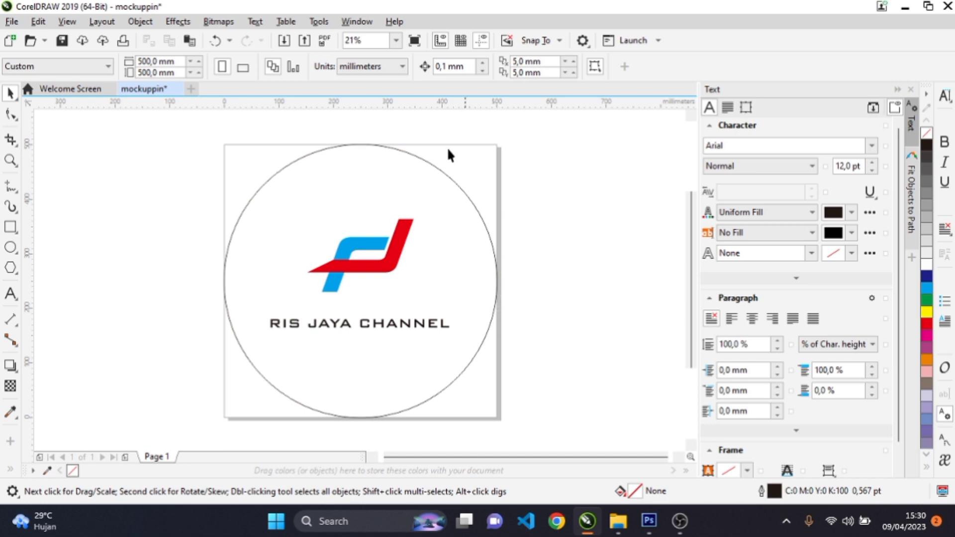
- Fill the large circle with white and set its outline width to None
{"action": "left_click", "coordinate": [252, 194]}
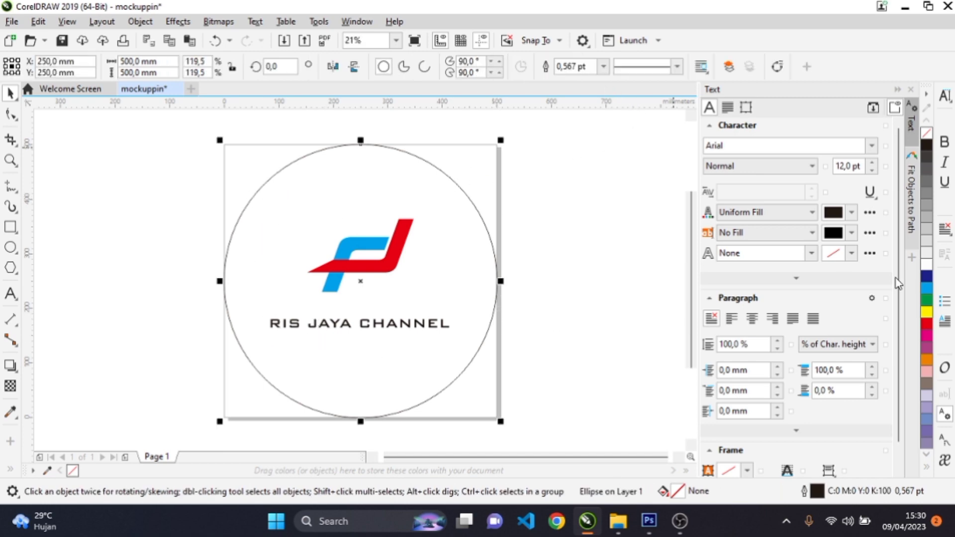
{"action": "left_click", "coordinate": [927, 252]}
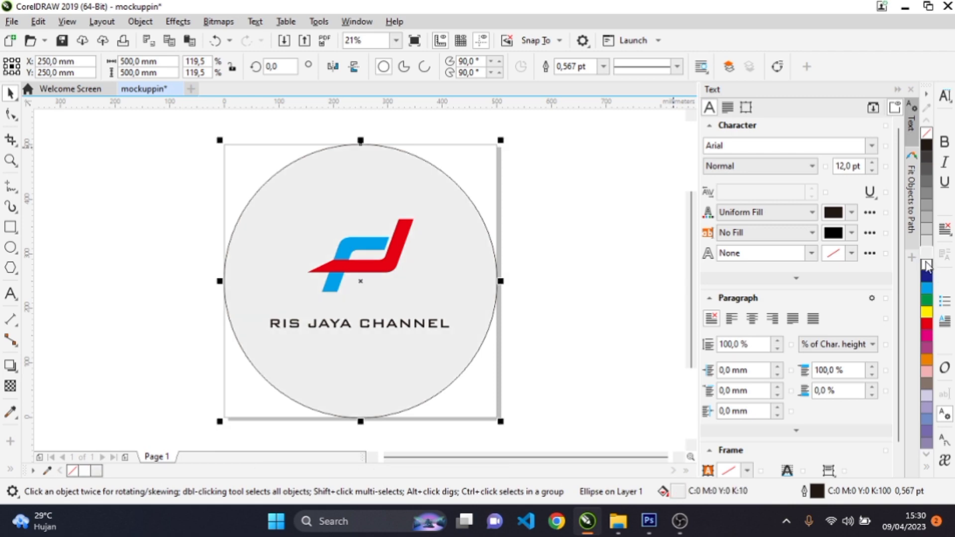
{"action": "left_click", "coordinate": [927, 265]}
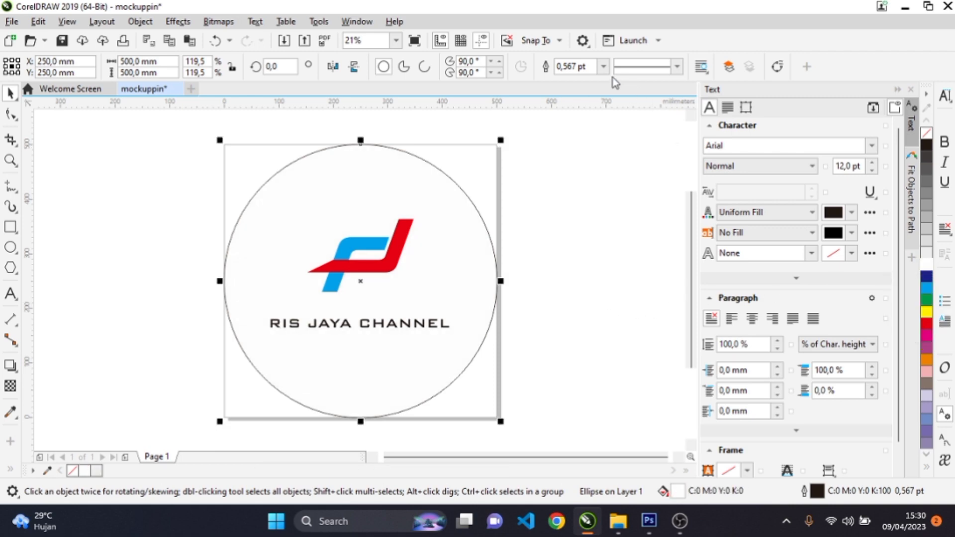
{"action": "left_click", "coordinate": [603, 67]}
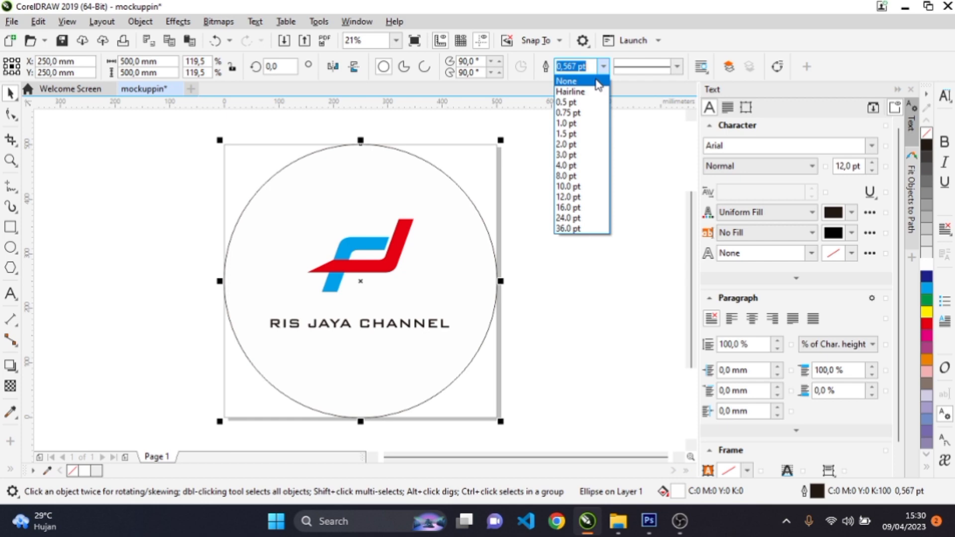
{"action": "left_click", "coordinate": [567, 81]}
{"action": "left_click", "coordinate": [587, 198]}
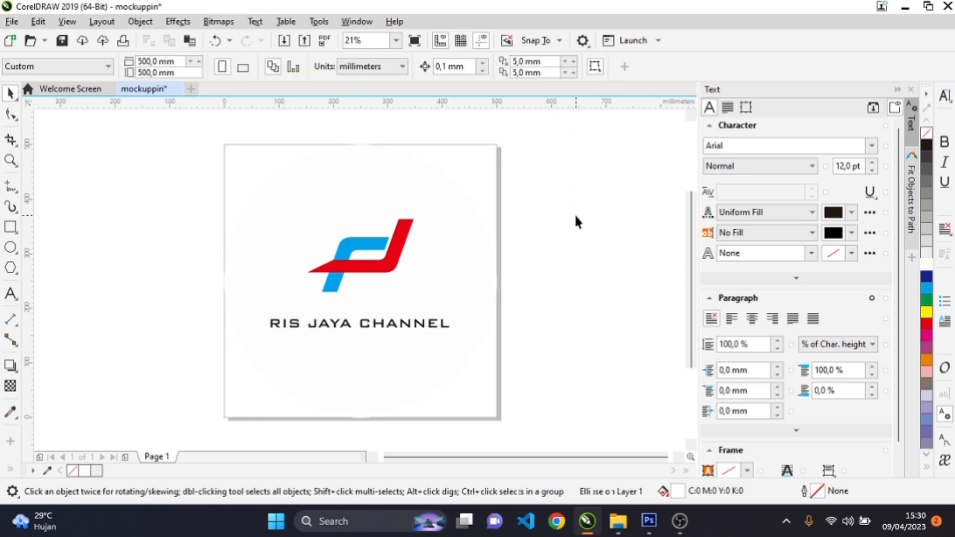
- Try to export the pin design as mockuppin.png to the bahan folder
{"action": "left_click", "coordinate": [19, 21]}
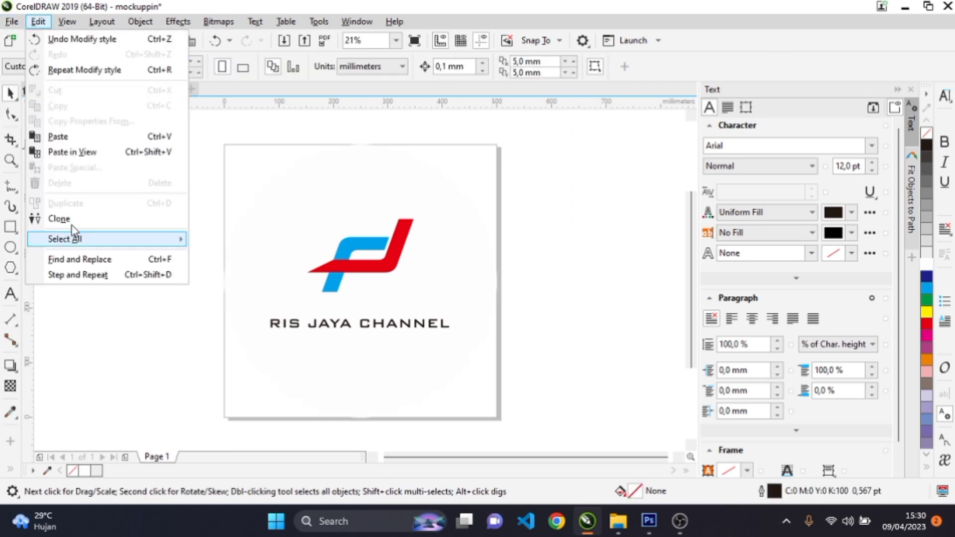
{"action": "left_click", "coordinate": [14, 23]}
{"action": "left_click", "coordinate": [12, 21]}
{"action": "left_click", "coordinate": [12, 22]}
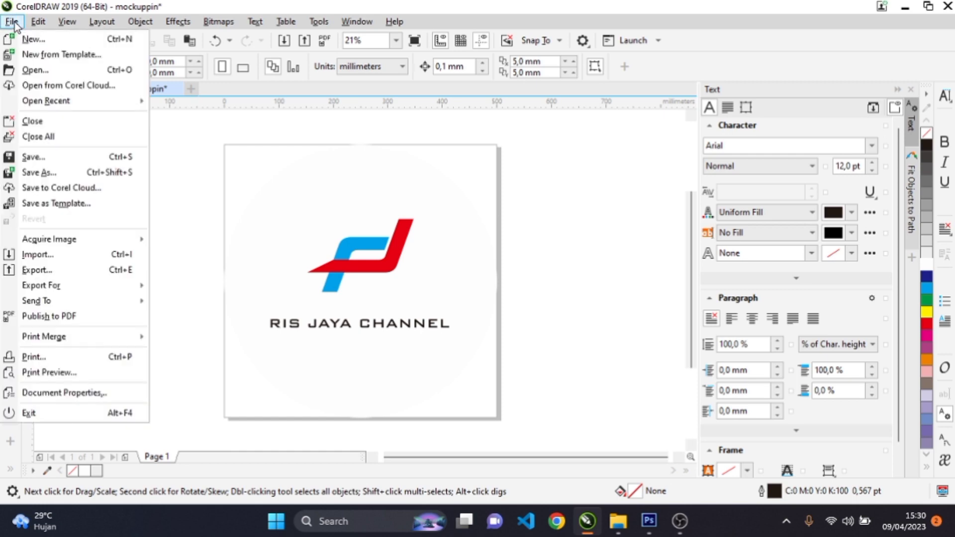
{"action": "left_click", "coordinate": [38, 272]}
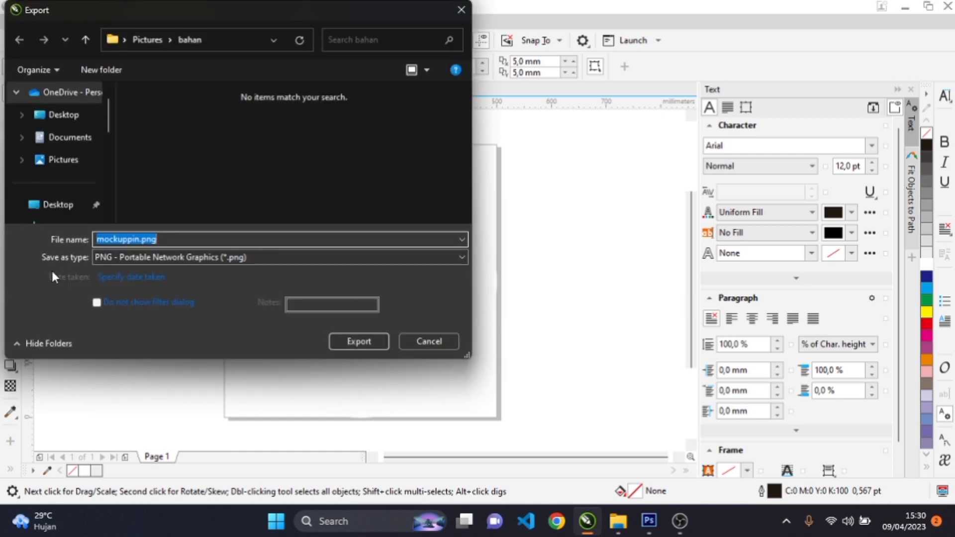
{"action": "left_click", "coordinate": [365, 340]}
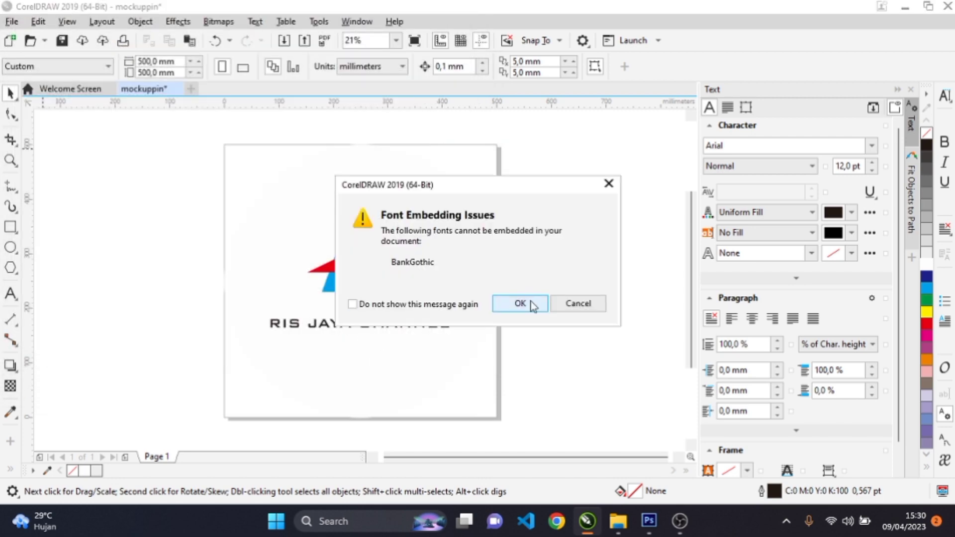
{"action": "left_click", "coordinate": [520, 303]}
- Export the pin design as the PNG file mockuppin.png in the bahan folder, in RGB Color (24-bit) with transparency
{"action": "left_click", "coordinate": [12, 22]}
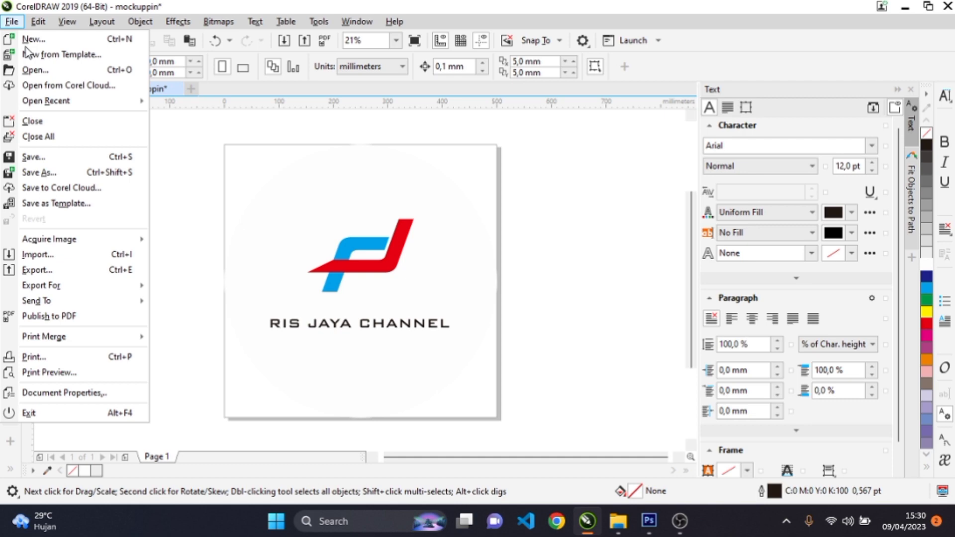
{"action": "left_click", "coordinate": [59, 270]}
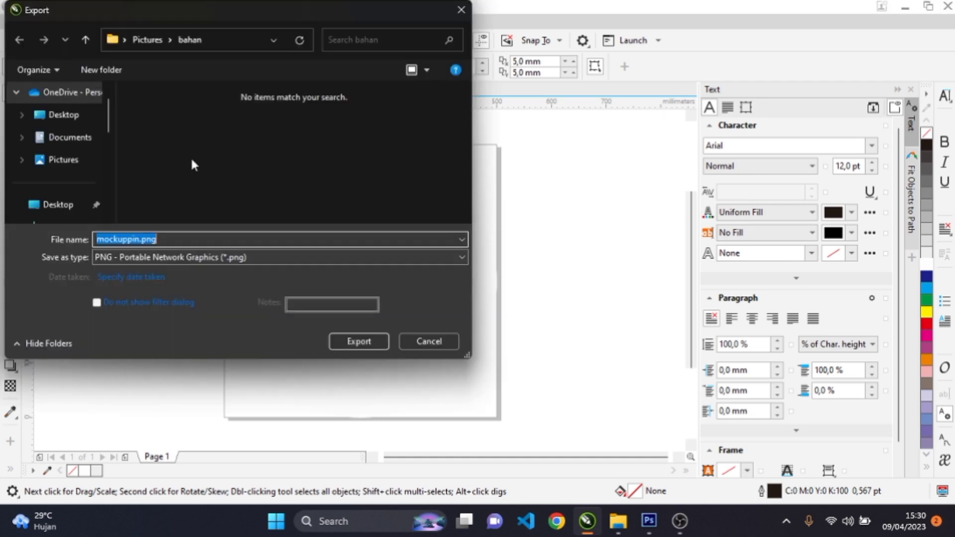
{"action": "left_click", "coordinate": [352, 341]}
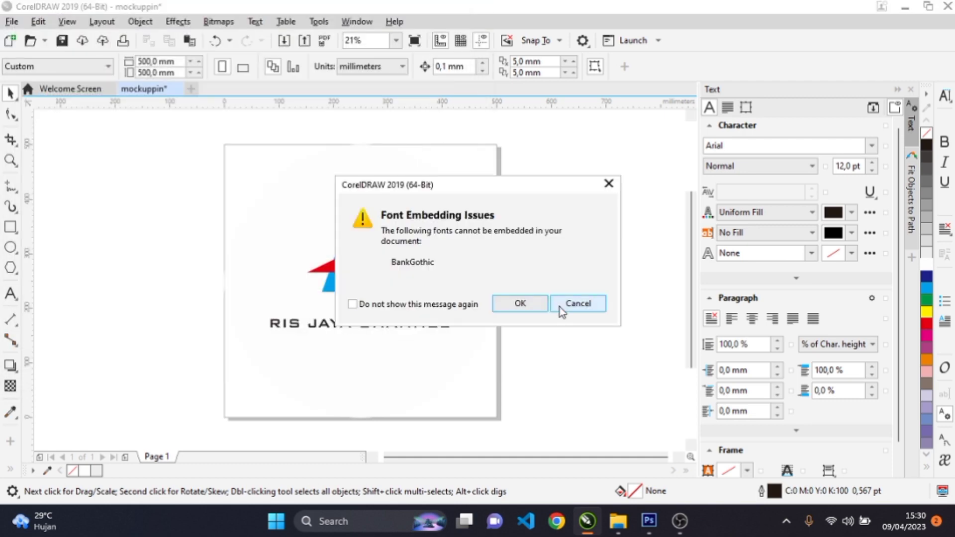
{"action": "left_click", "coordinate": [515, 305]}
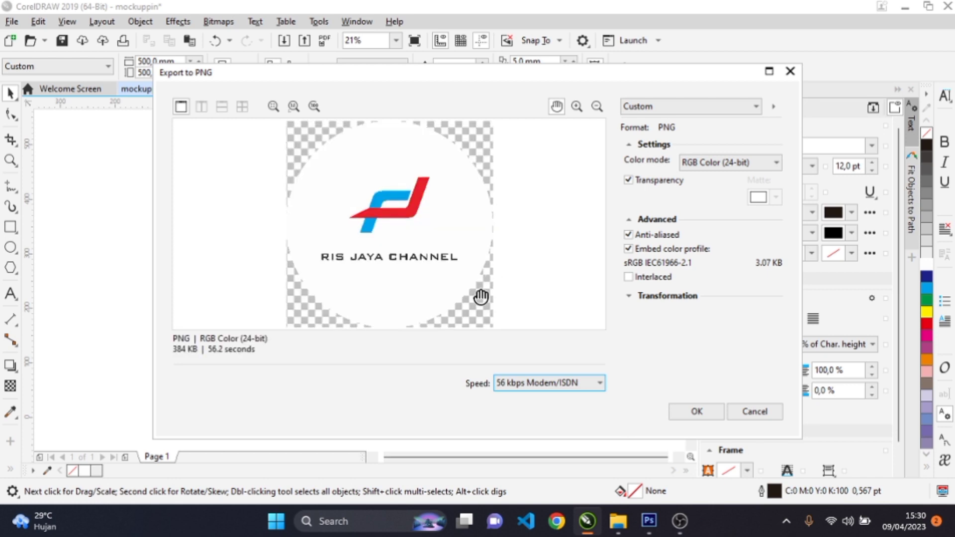
{"action": "left_click", "coordinate": [711, 413]}
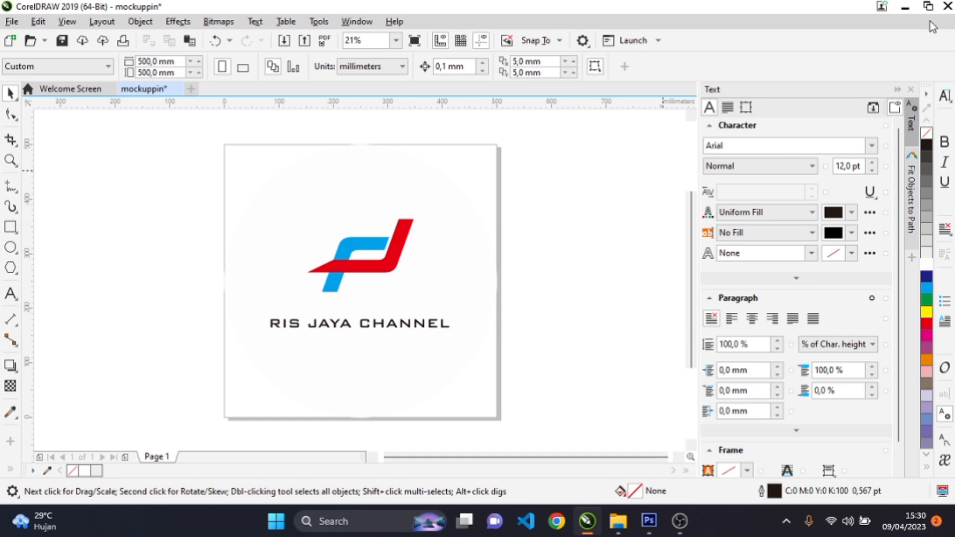
- Switch to Photoshop and open the pin photo pexels-mediamodifier-8066708.jpg from the bahan folder
{"action": "left_click", "coordinate": [901, 7]}
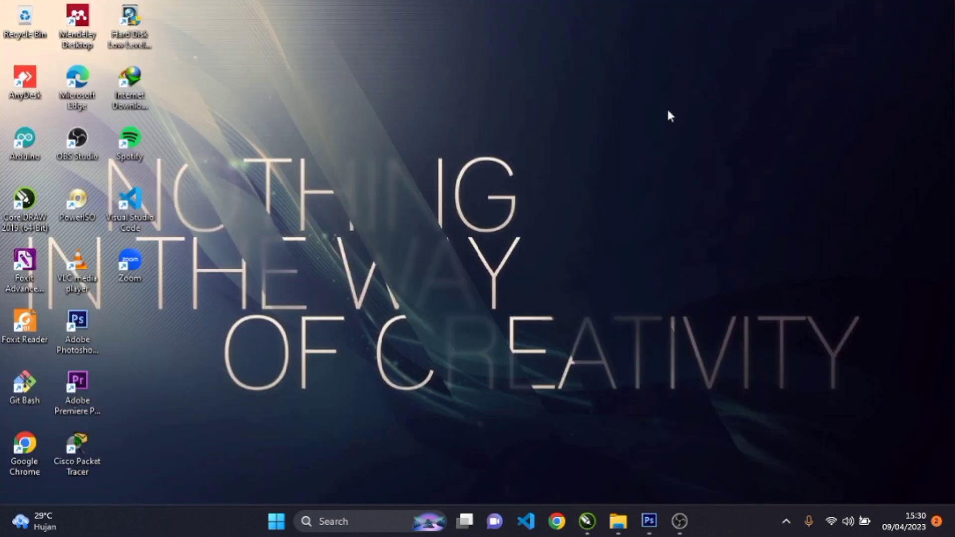
{"action": "left_click", "coordinate": [656, 521]}
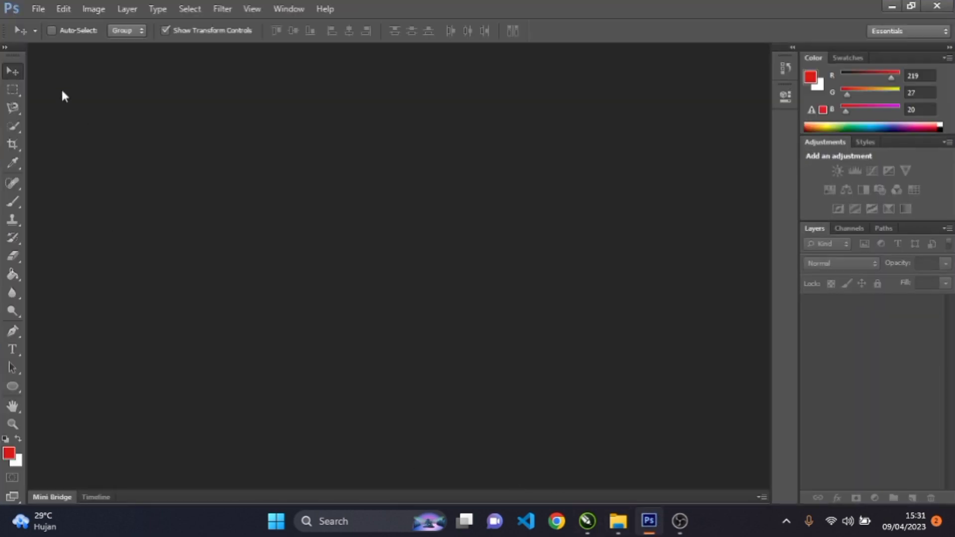
{"action": "left_click", "coordinate": [44, 12]}
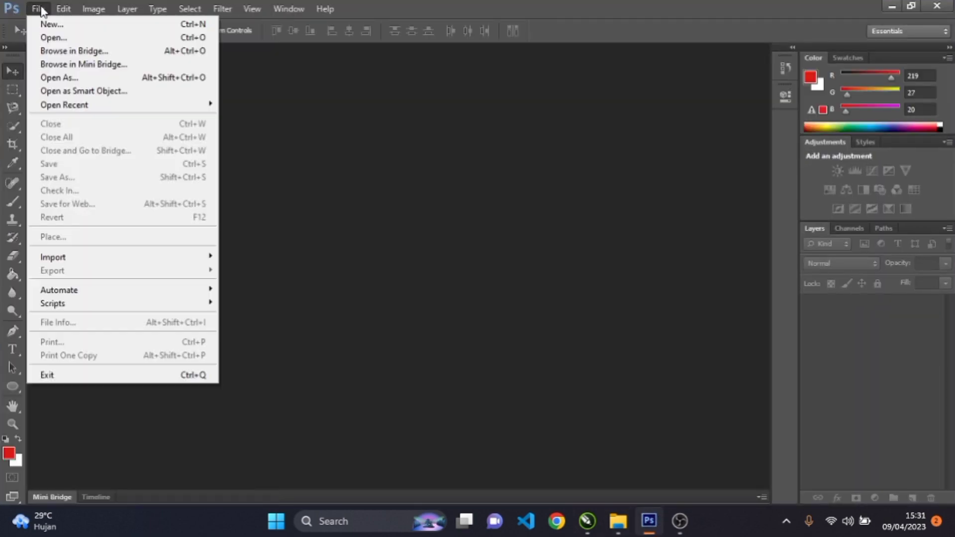
{"action": "left_click", "coordinate": [69, 37]}
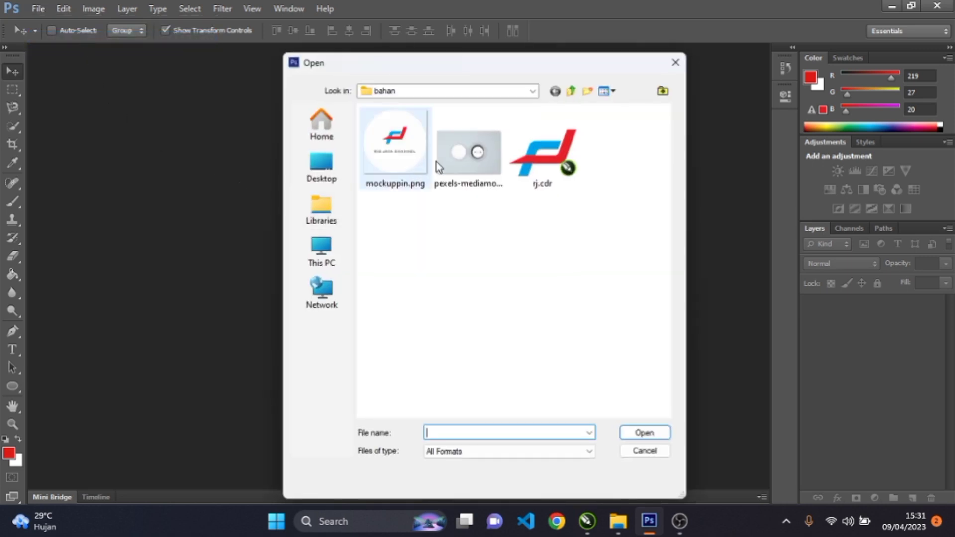
{"action": "left_click", "coordinate": [458, 160]}
{"action": "left_click", "coordinate": [639, 431]}
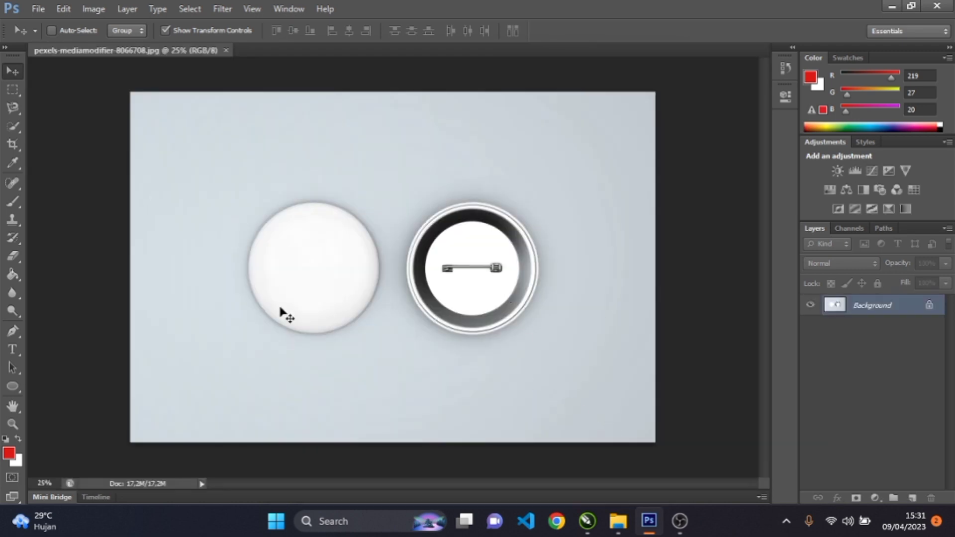
- Draw a red circle with the Ellipse tool and move it over the blank white pin front
{"action": "left_click", "coordinate": [13, 386]}
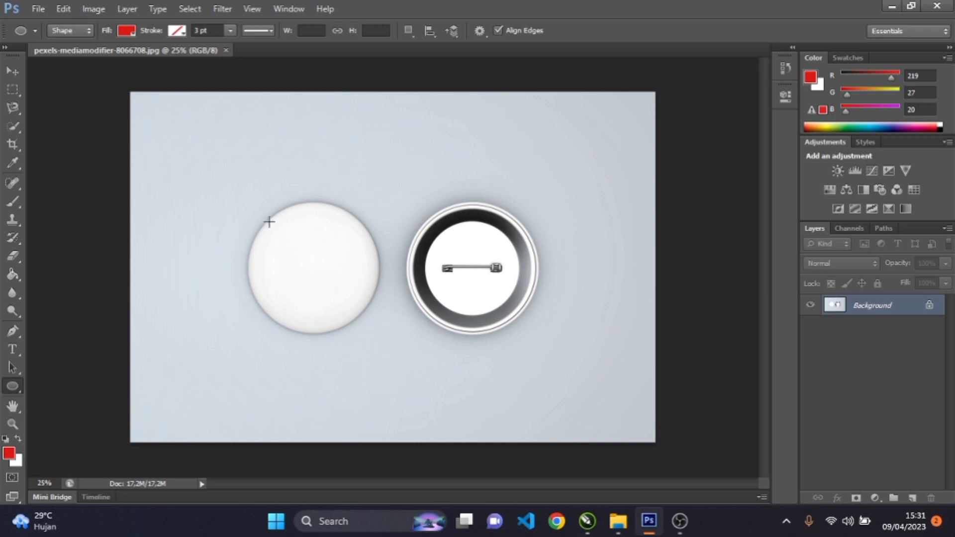
{"action": "left_click_drag", "start_coordinate": [270, 223], "coordinate": [416, 341]}
{"action": "left_click", "coordinate": [18, 71]}
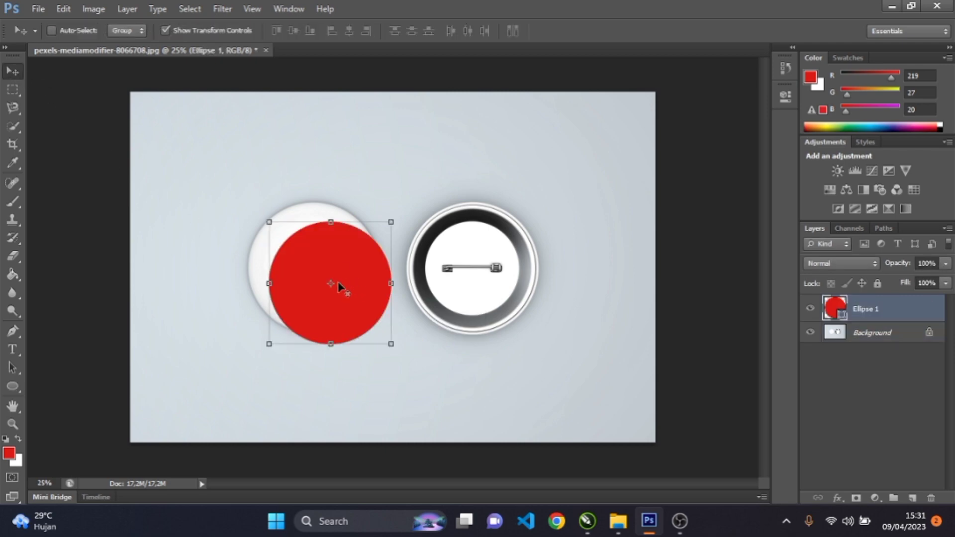
{"action": "left_click_drag", "start_coordinate": [340, 269], "coordinate": [320, 252]}
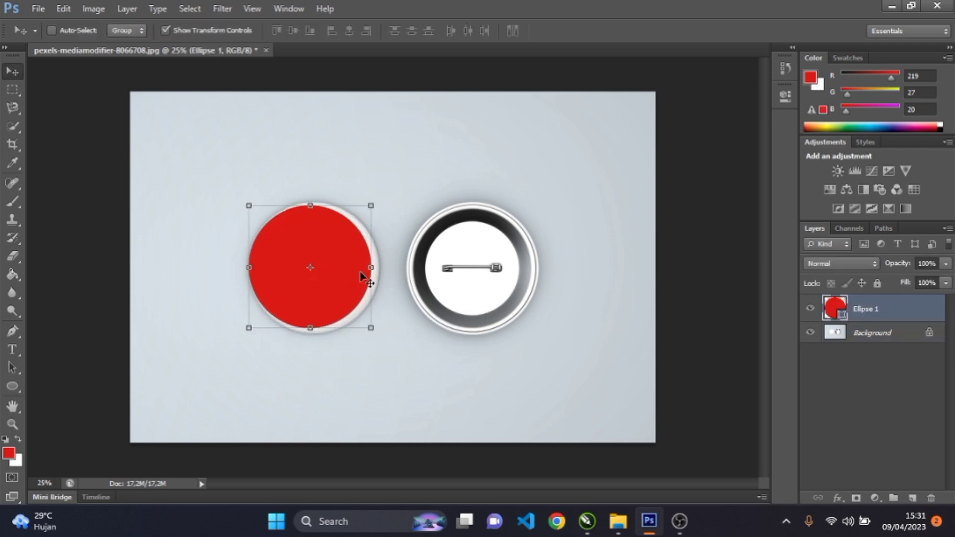
- Scale the red circle to 108.29% width and 106.00% height and position it over the blank white pin front
{"action": "left_click_drag", "start_coordinate": [374, 330], "coordinate": [377, 331]}
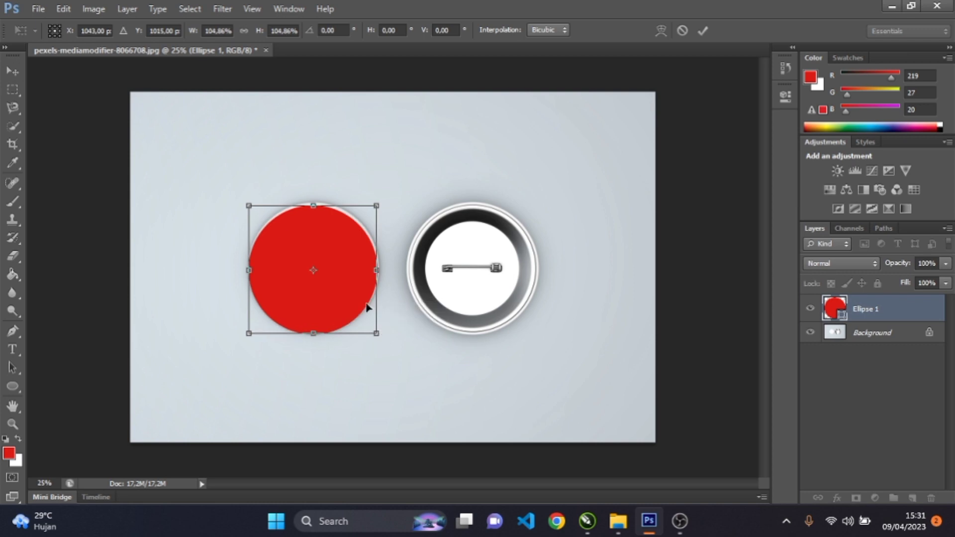
{"action": "left_click_drag", "start_coordinate": [335, 277], "coordinate": [336, 277]}
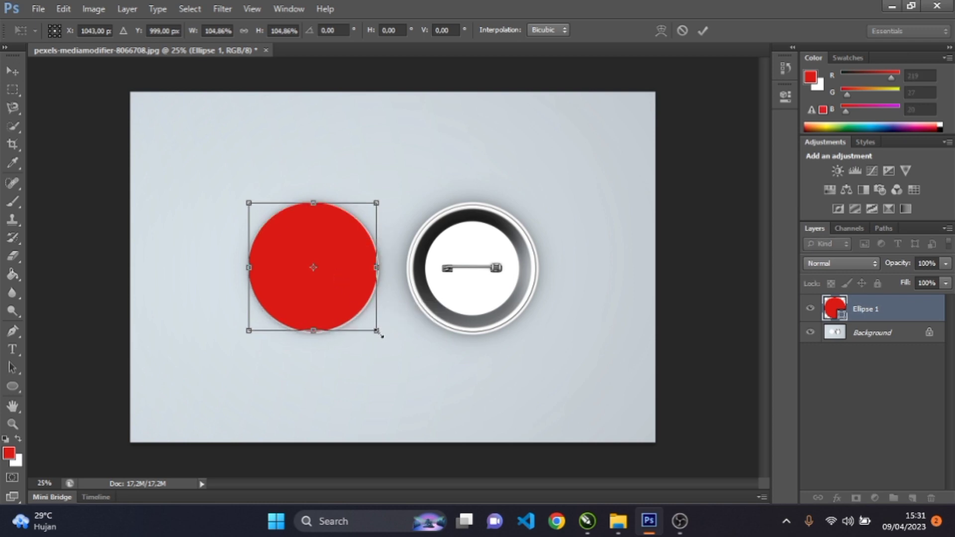
{"action": "left_click_drag", "start_coordinate": [377, 332], "coordinate": [381, 332]}
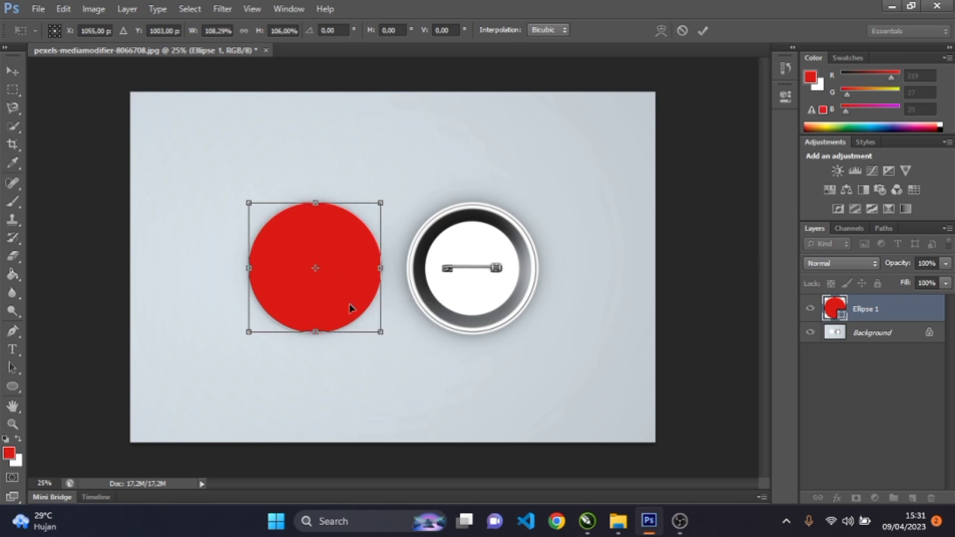
{"action": "left_click_drag", "start_coordinate": [349, 303], "coordinate": [350, 305]}
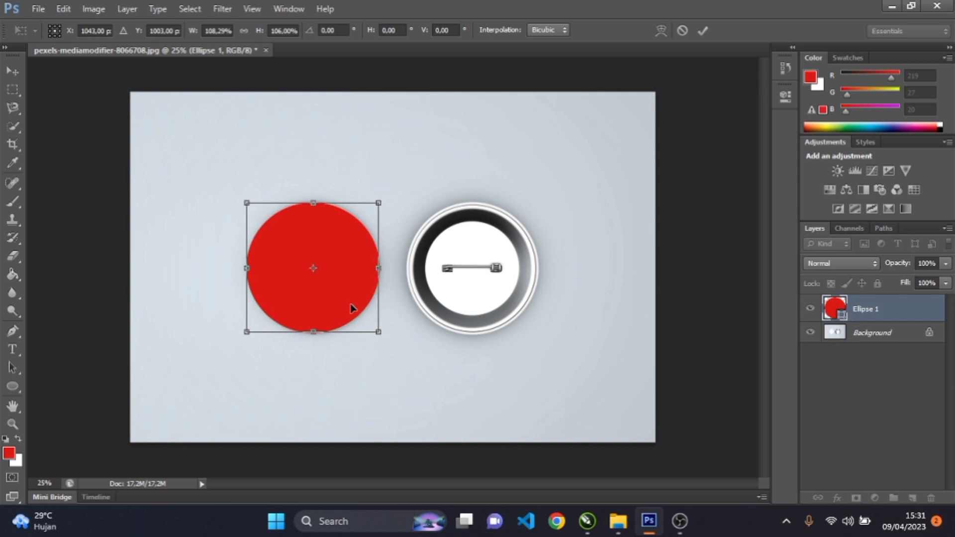
- Nudge the red circle down to Y 1009 px and right to X 1044 px to match the pin's lower edge
{"action": "key", "text": "ctrl+plus"}
{"action": "key", "text": "ctrl+plus"}
{"action": "key", "text": "ctrl+plus"}
{"action": "key", "text": "ctrl+plus"}
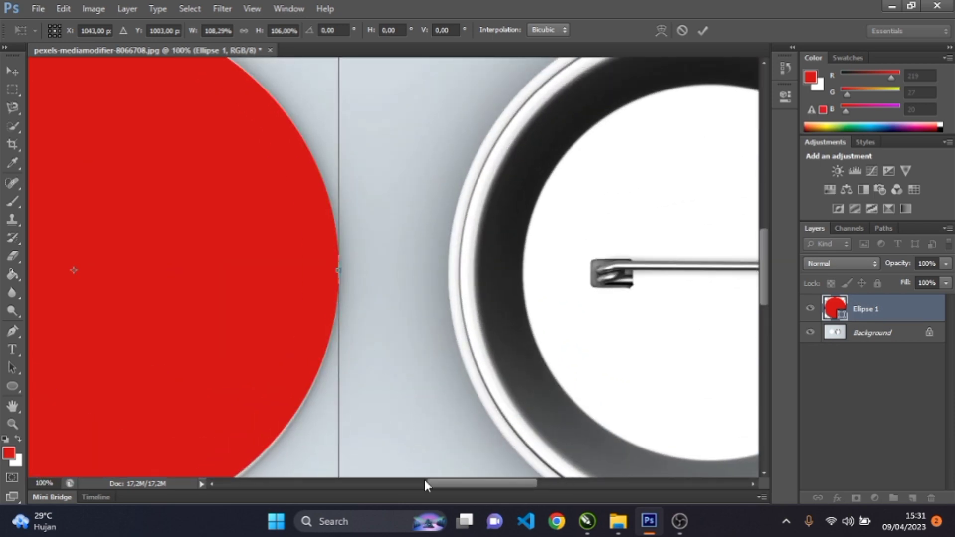
{"action": "left_click_drag", "start_coordinate": [438, 484], "coordinate": [432, 484]}
{"action": "scroll", "coordinate": [290, 394], "scroll_direction": "down", "scroll_amount": 2}
{"action": "scroll", "coordinate": [291, 396], "scroll_direction": "down", "scroll_amount": 4}
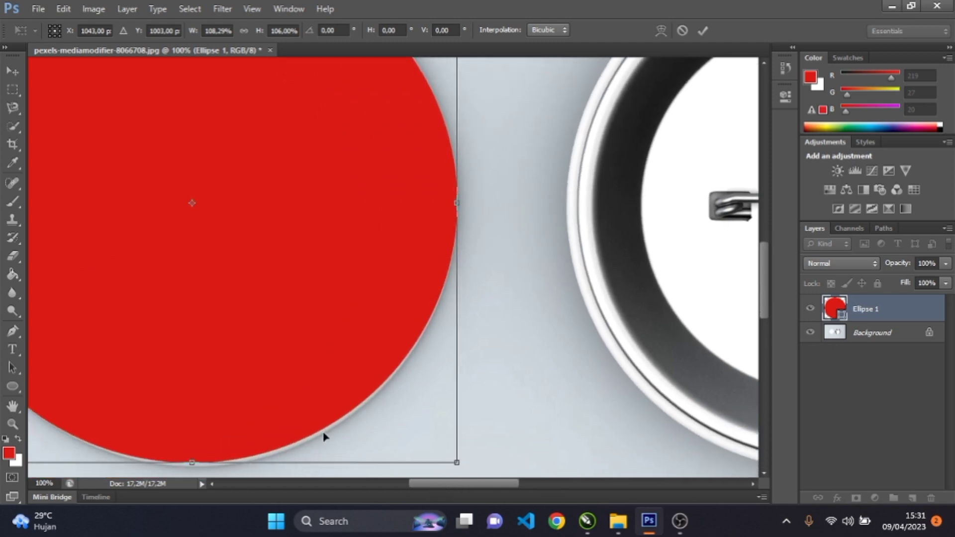
{"action": "key", "text": "Down"}
{"action": "key", "text": "Down"}
{"action": "key", "text": "Down"}
{"action": "key", "text": "Down"}
{"action": "key", "text": "Down"}
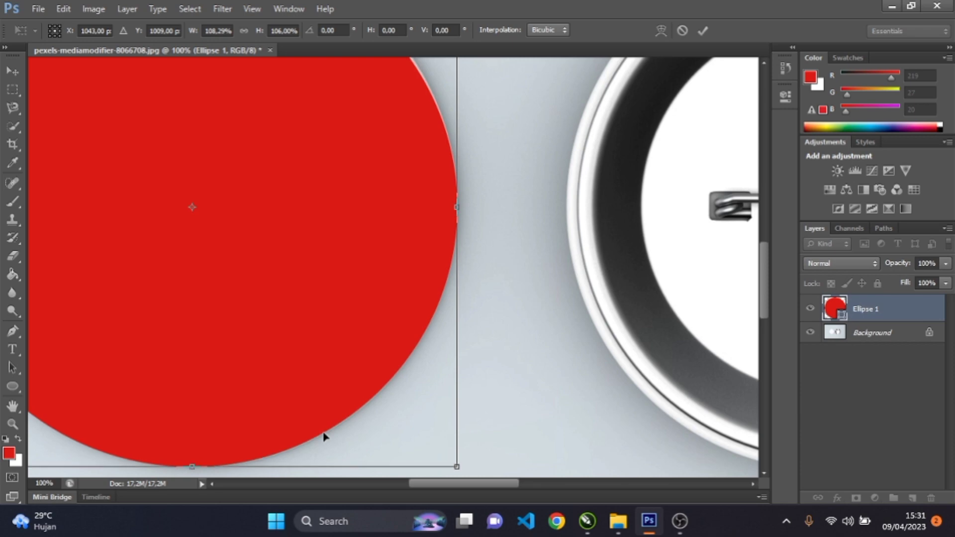
{"action": "key", "text": "Right"}
{"action": "scroll", "coordinate": [366, 422], "scroll_direction": "down", "scroll_amount": 3}
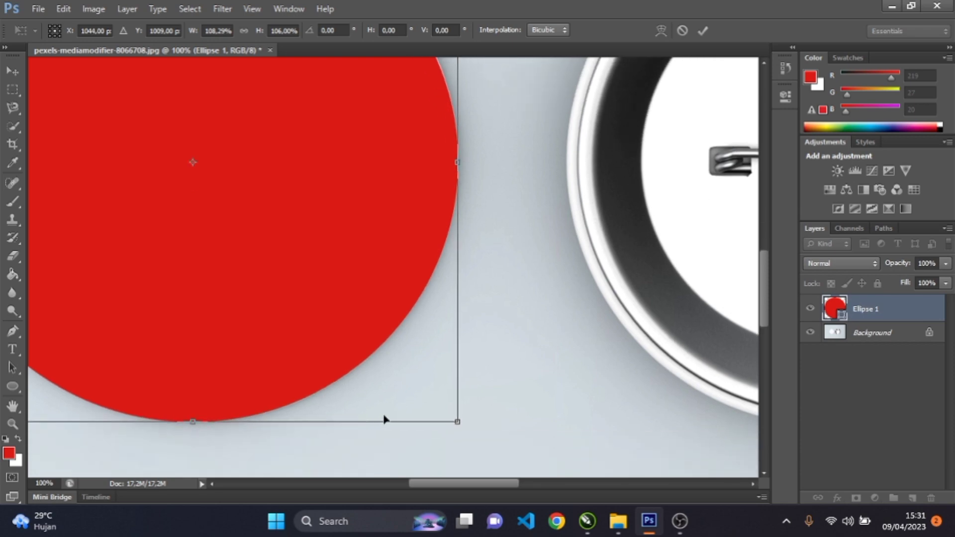
{"action": "scroll", "coordinate": [384, 419], "scroll_direction": "right", "scroll_amount": 1}
- Stretch the red circle upward to 107.71% height so it covers the pin's upper edge, and apply the transformation
{"action": "key", "text": "ctrl+minus"}
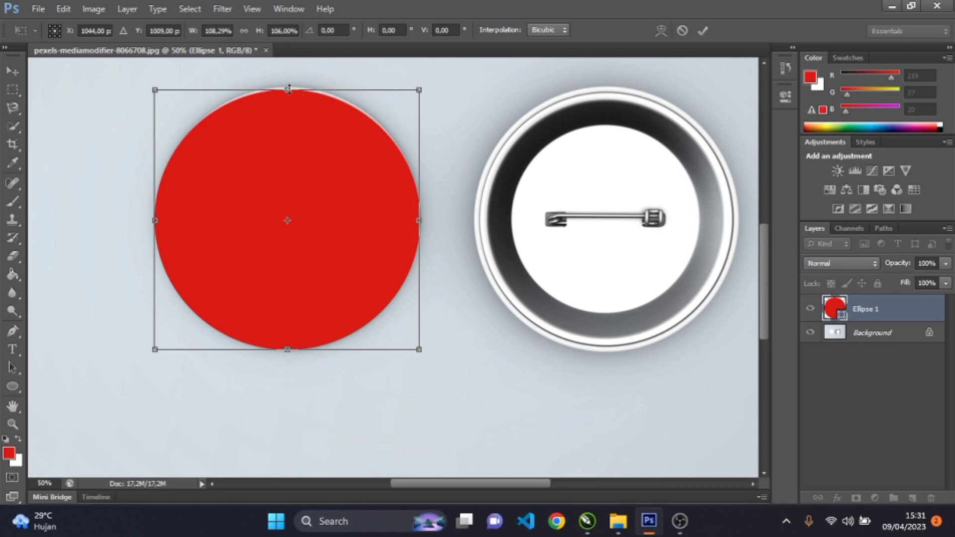
{"action": "left_click_drag", "start_coordinate": [288, 89], "coordinate": [288, 86]}
{"action": "scroll", "coordinate": [347, 199], "scroll_direction": "down", "scroll_amount": 1}
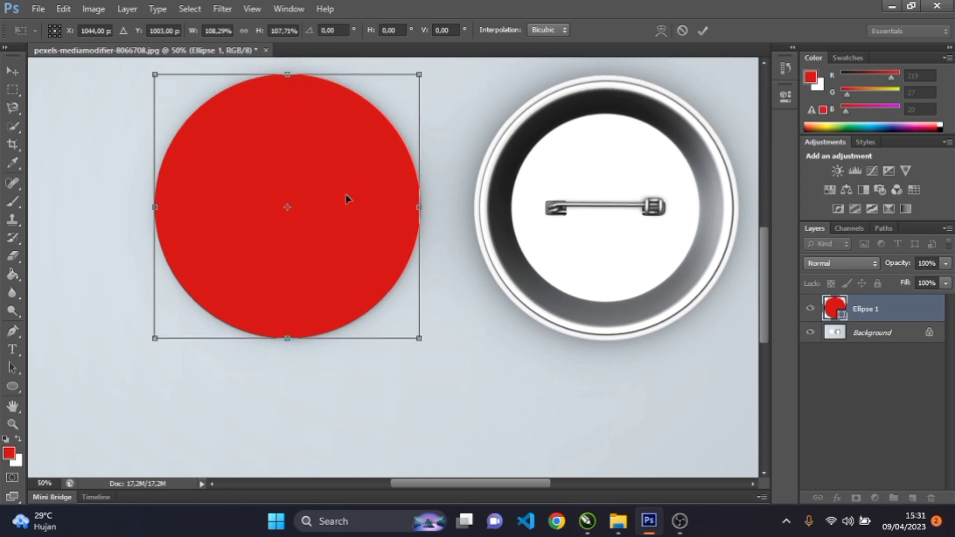
{"action": "left_click", "coordinate": [702, 30]}
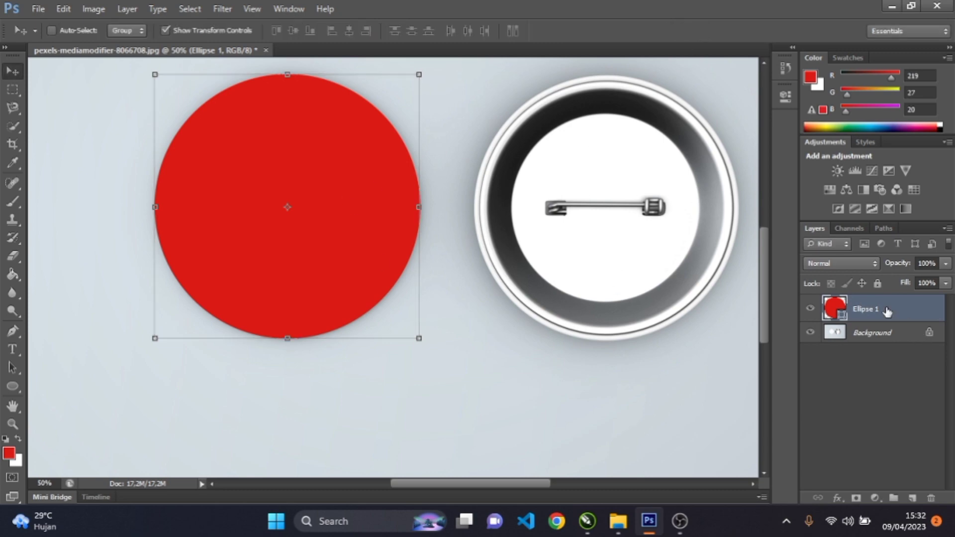
- Convert the Ellipse 1 layer to a smart object and set its blend mode to Multiply
{"action": "right_click", "coordinate": [886, 309]}
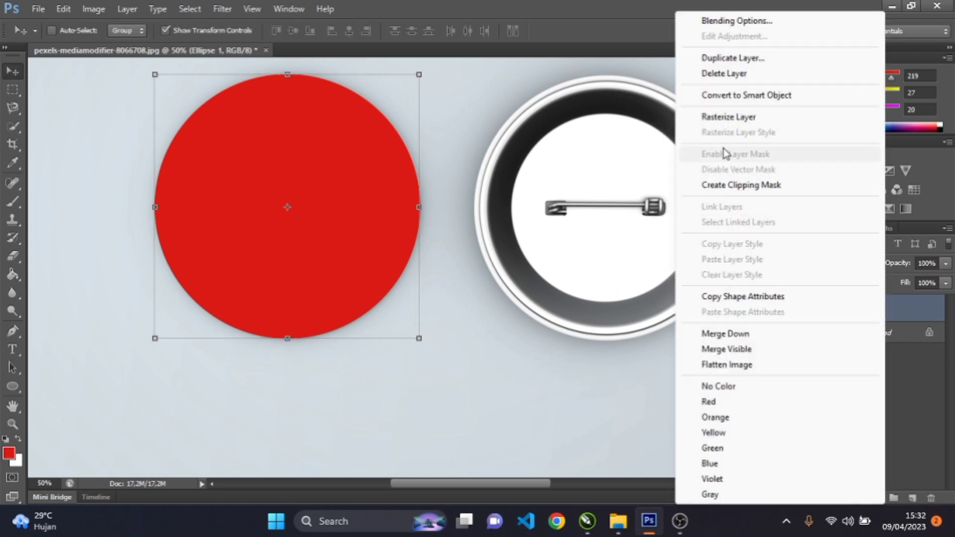
{"action": "left_click", "coordinate": [795, 92]}
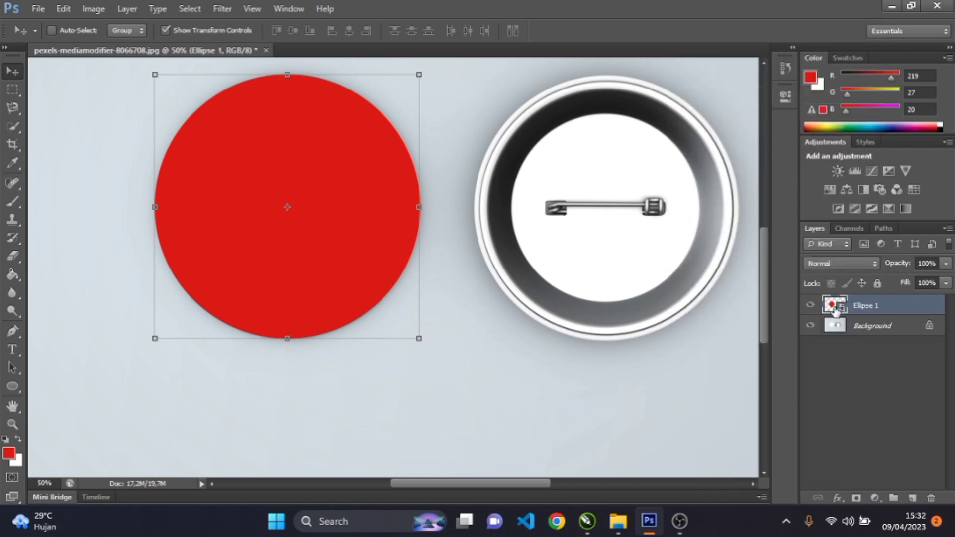
{"action": "left_click", "coordinate": [834, 259]}
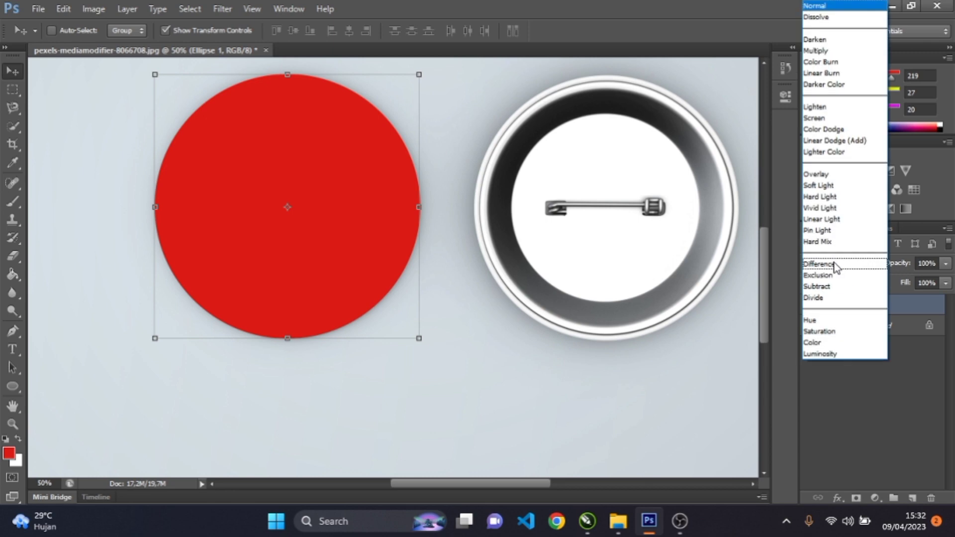
{"action": "left_click", "coordinate": [817, 50]}
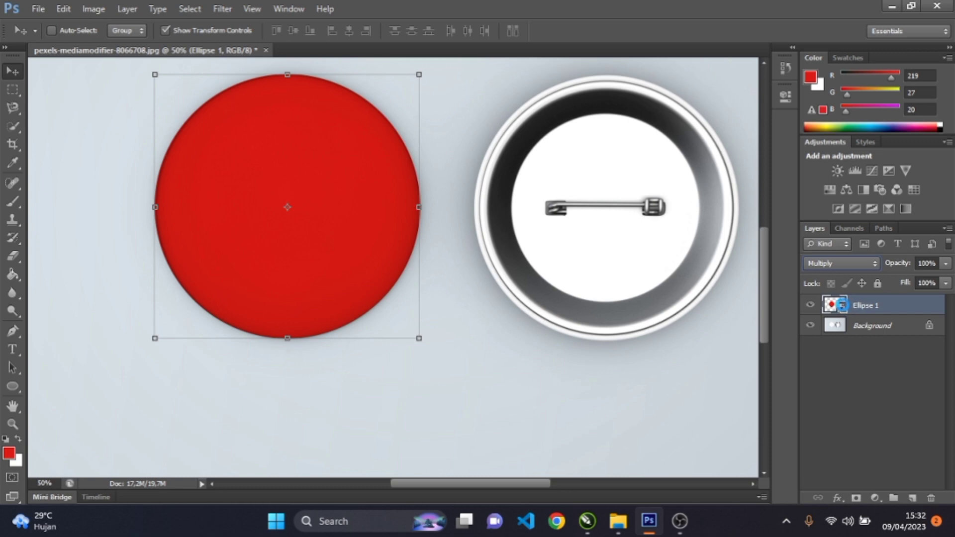
- Open the Ellipse 1 smart object's contents, place mockuppin.png from the bahan folder over the red circle, and check it in the pin photo
{"action": "double_click", "coordinate": [842, 308]}
{"action": "left_click", "coordinate": [472, 218]}
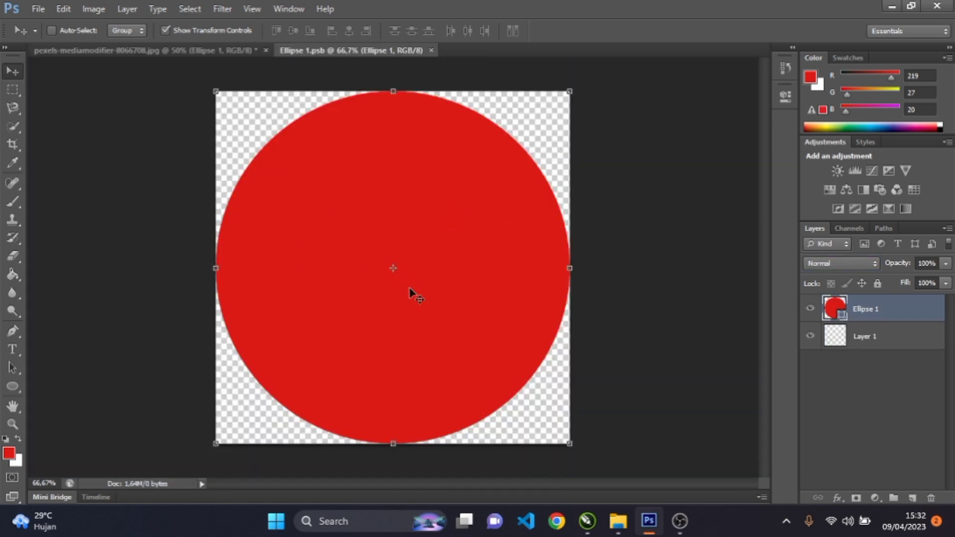
{"action": "left_click", "coordinate": [618, 521]}
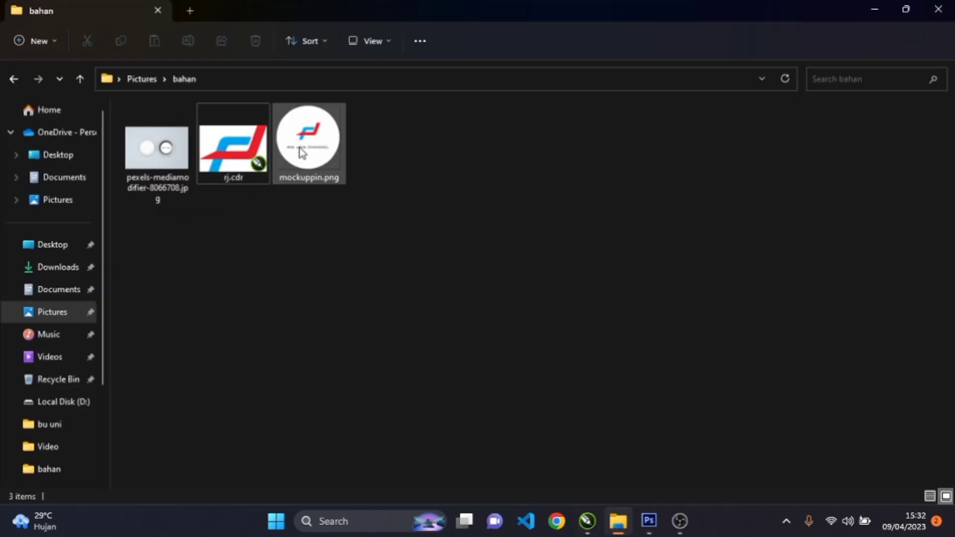
{"action": "left_click_drag", "start_coordinate": [300, 153], "coordinate": [363, 243]}
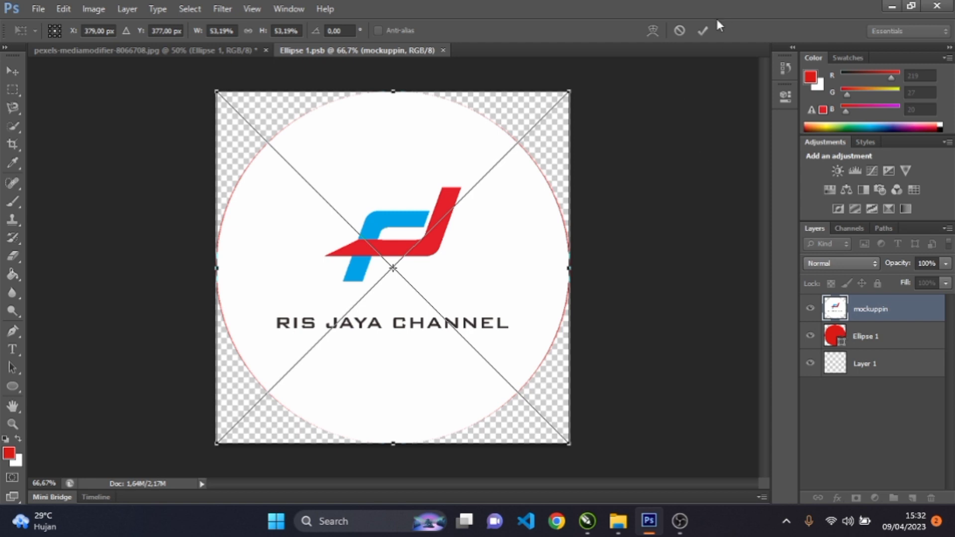
{"action": "left_click", "coordinate": [703, 30]}
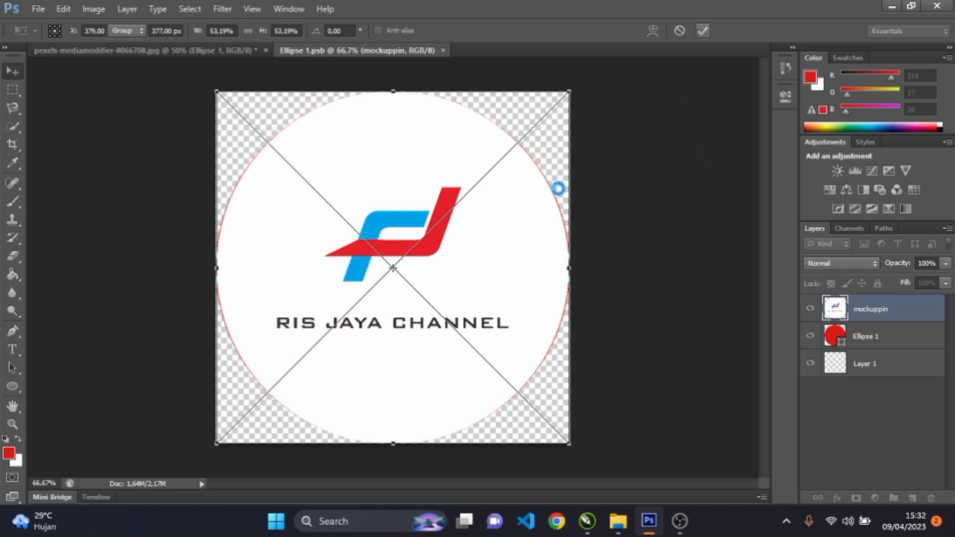
{"action": "left_click", "coordinate": [160, 49]}
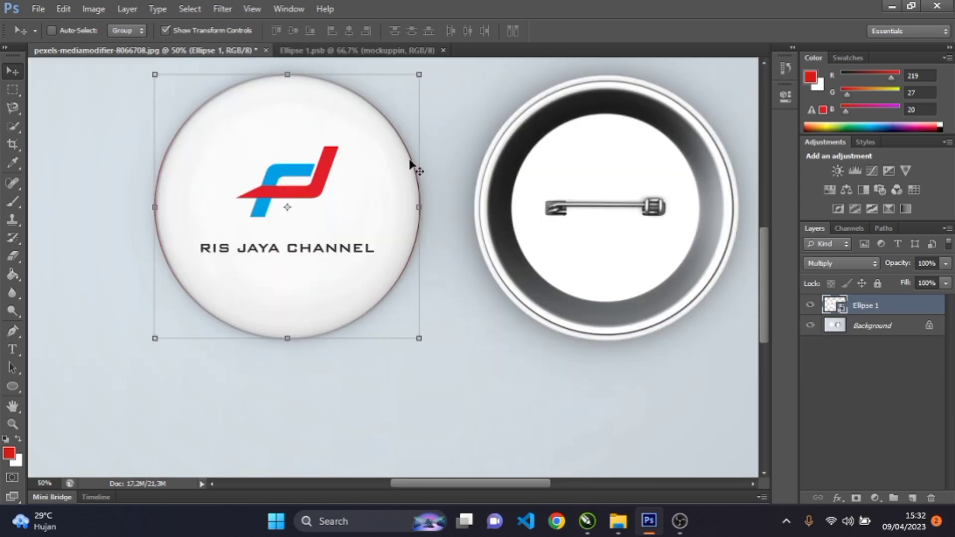
- Delete the red Ellipse 1 layer inside the smart object, save its contents, and return to the pin photo
{"action": "left_click", "coordinate": [370, 52]}
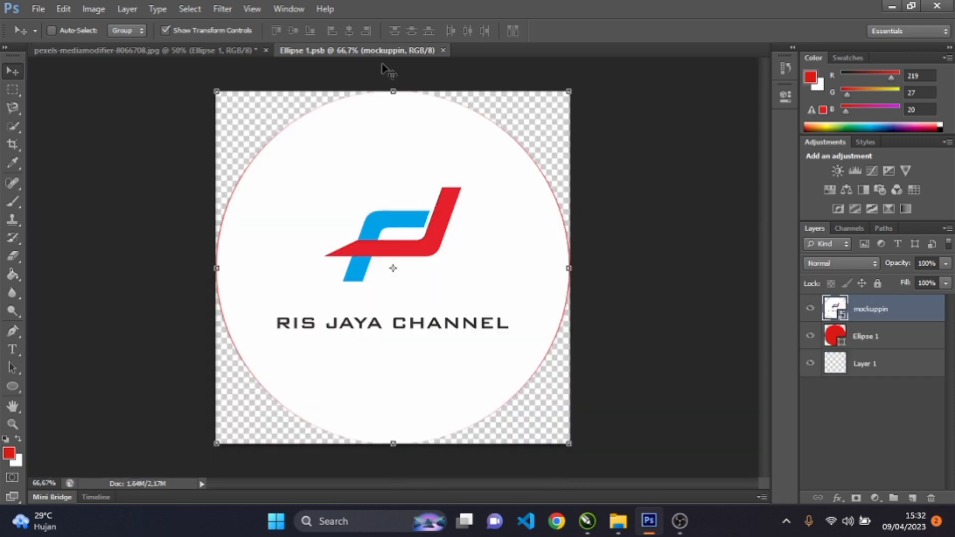
{"action": "left_click", "coordinate": [867, 338]}
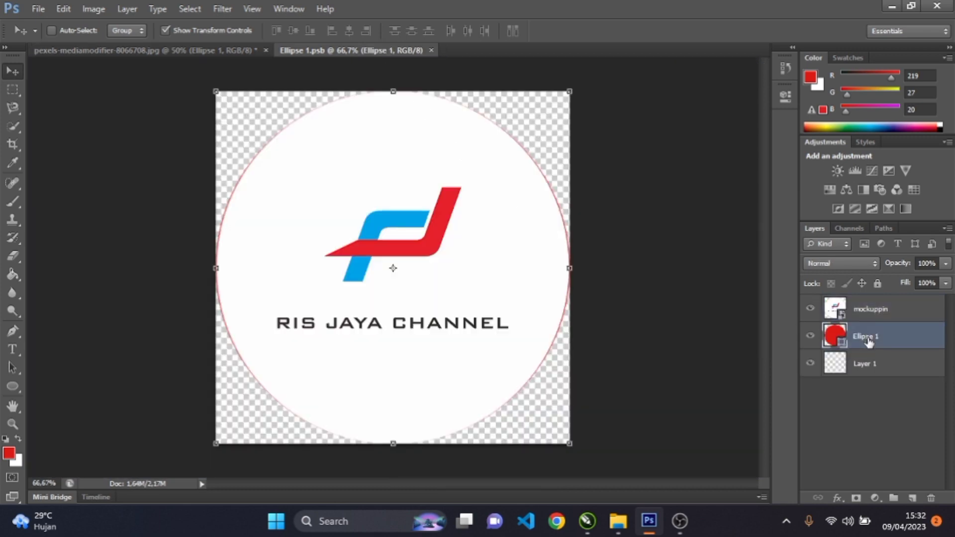
{"action": "right_click", "coordinate": [868, 341]}
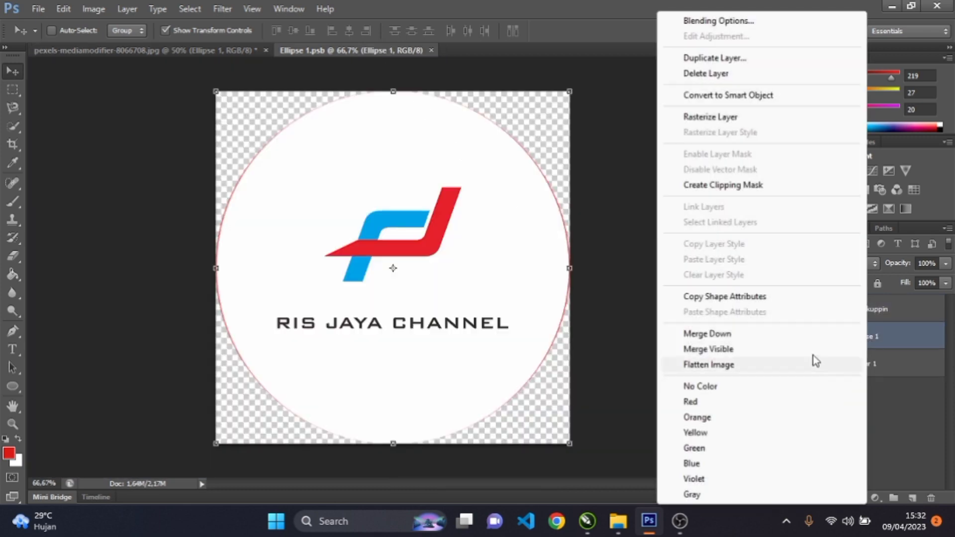
{"action": "left_click", "coordinate": [714, 75]}
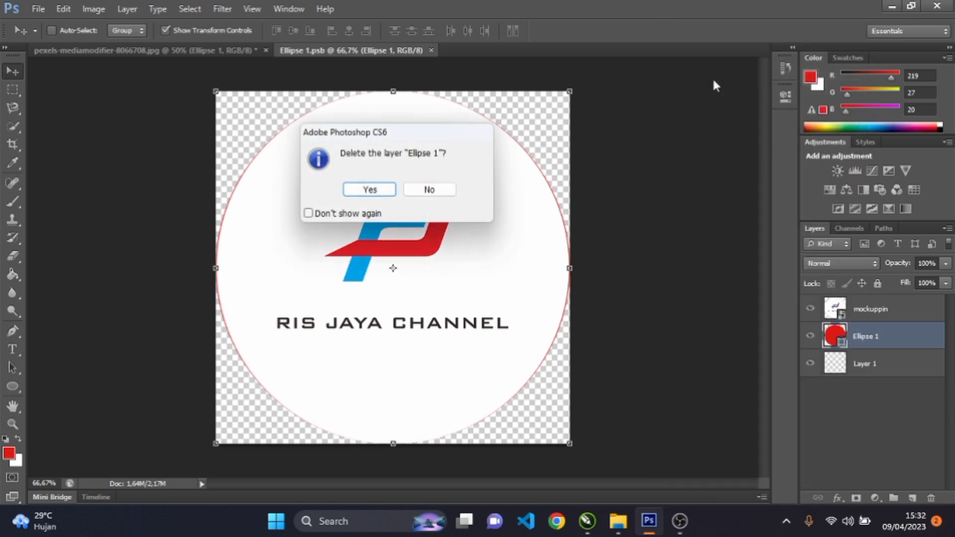
{"action": "left_click", "coordinate": [368, 190]}
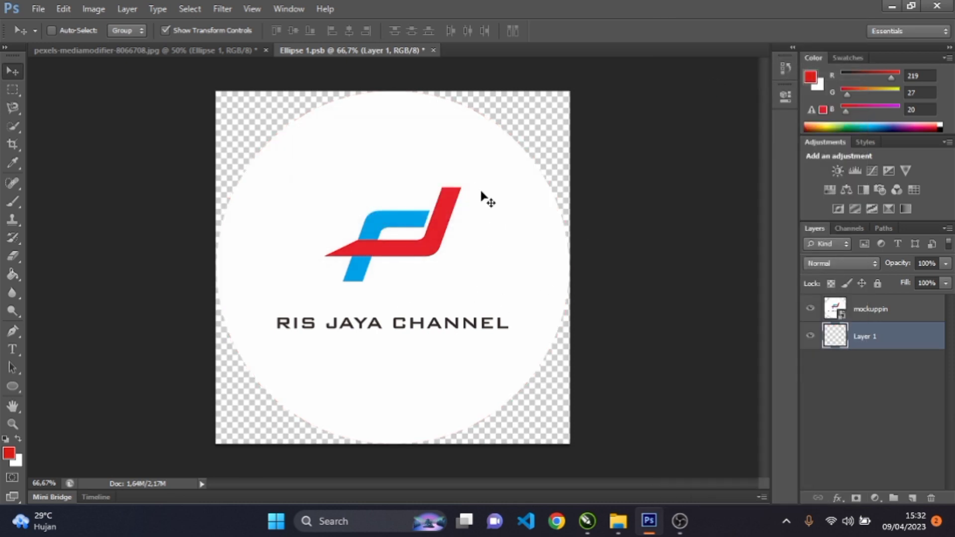
{"action": "key", "text": "ctrl+s"}
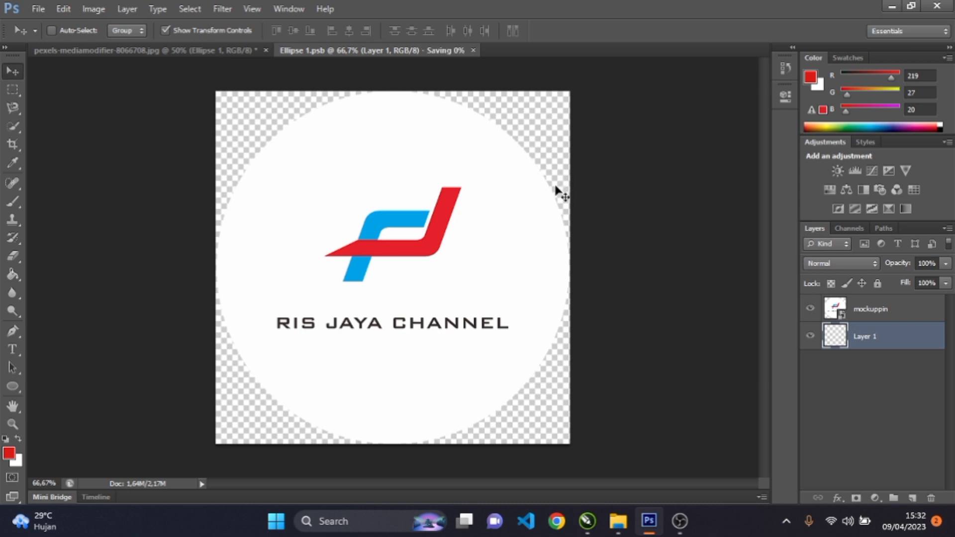
{"action": "left_click", "coordinate": [151, 53]}
{"action": "scroll", "coordinate": [218, 272], "scroll_direction": "up", "scroll_amount": 2}
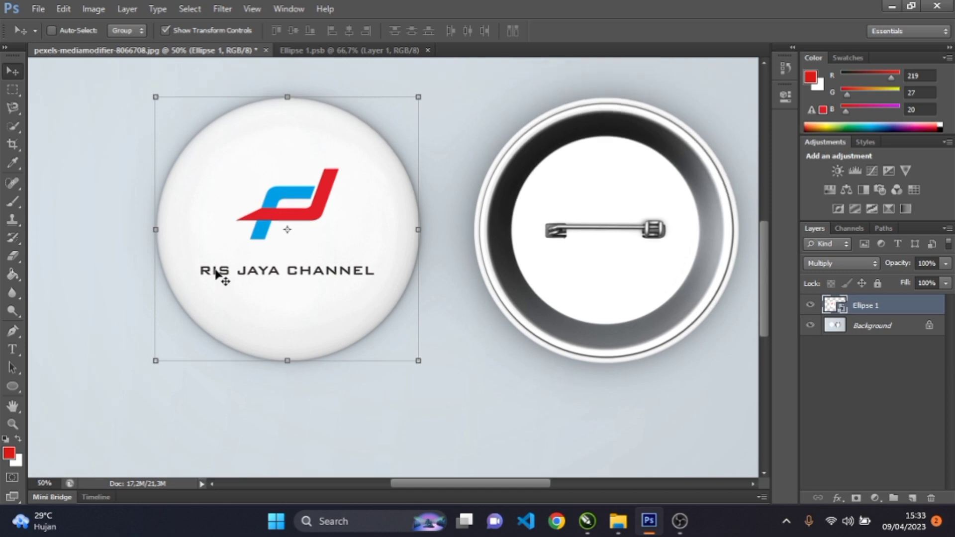
- Save the mockup as the JPEG file desainmockuppin in the bahan folder with quality 8 (High) and Progressive format
{"action": "scroll", "coordinate": [222, 277], "scroll_direction": "down", "scroll_amount": 1}
{"action": "scroll", "coordinate": [219, 277], "scroll_direction": "down", "scroll_amount": 1}
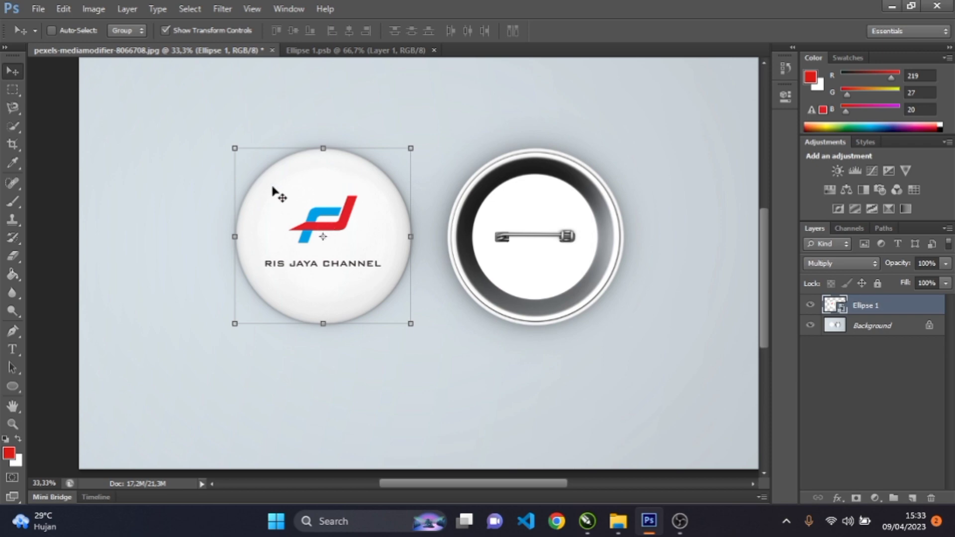
{"action": "left_click", "coordinate": [37, 12]}
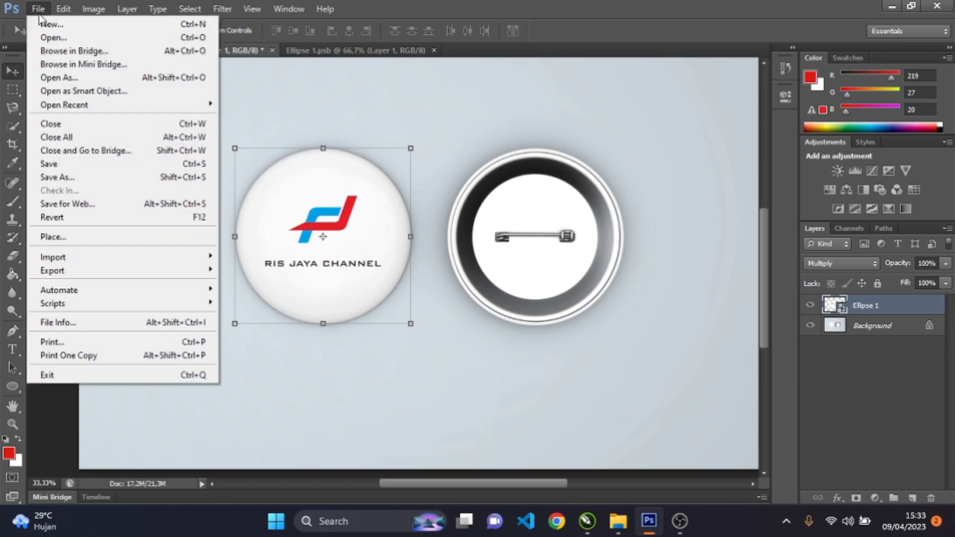
{"action": "left_click", "coordinate": [72, 178]}
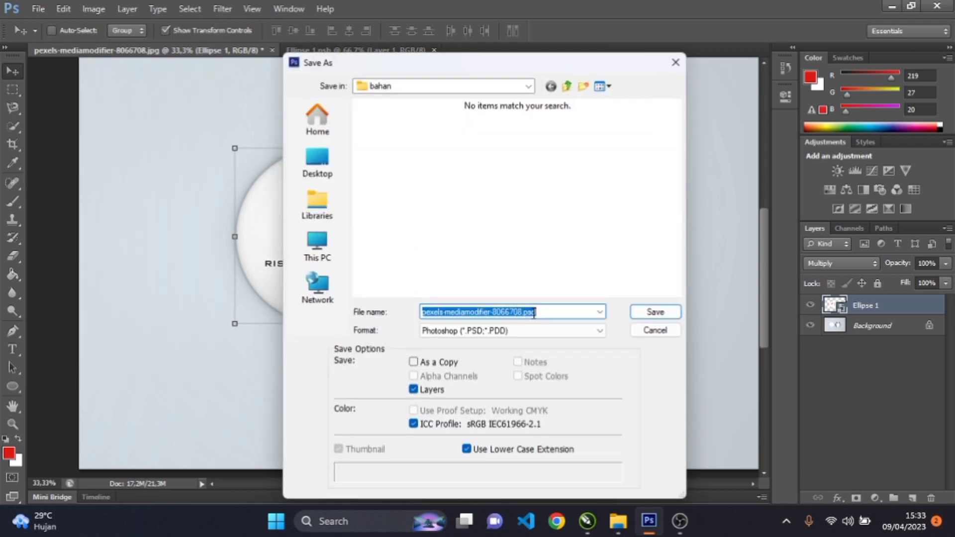
{"action": "type", "text": "DE"}
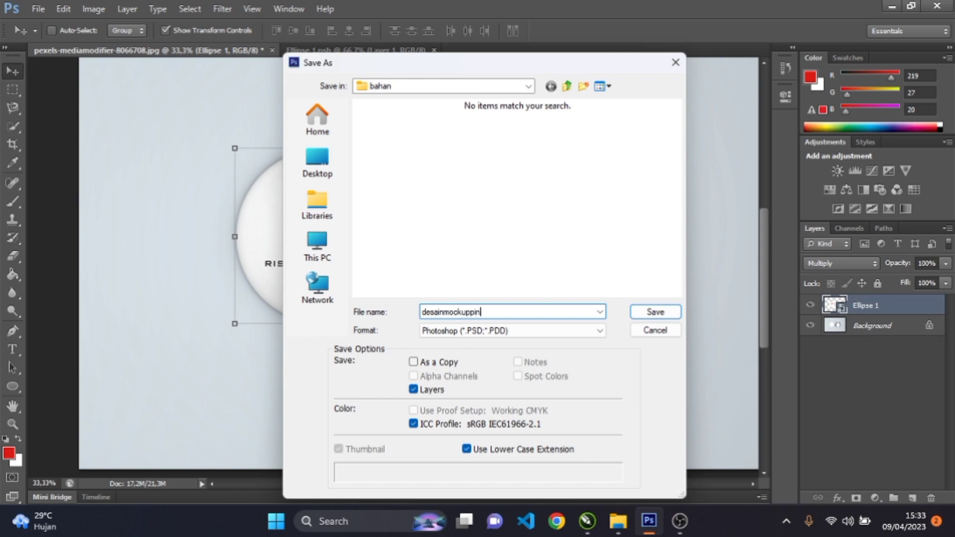
{"action": "left_click", "coordinate": [546, 332]}
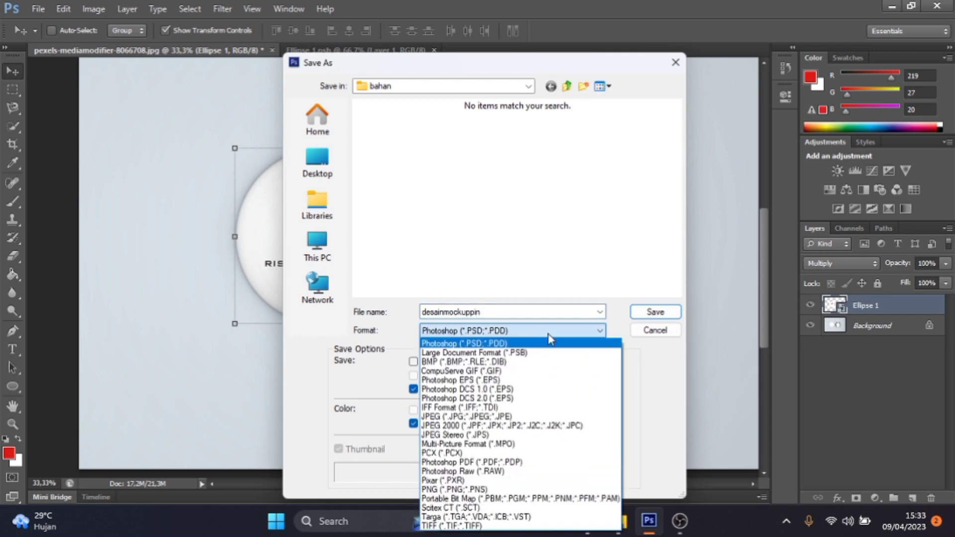
{"action": "left_click", "coordinate": [467, 416]}
{"action": "left_click", "coordinate": [647, 314]}
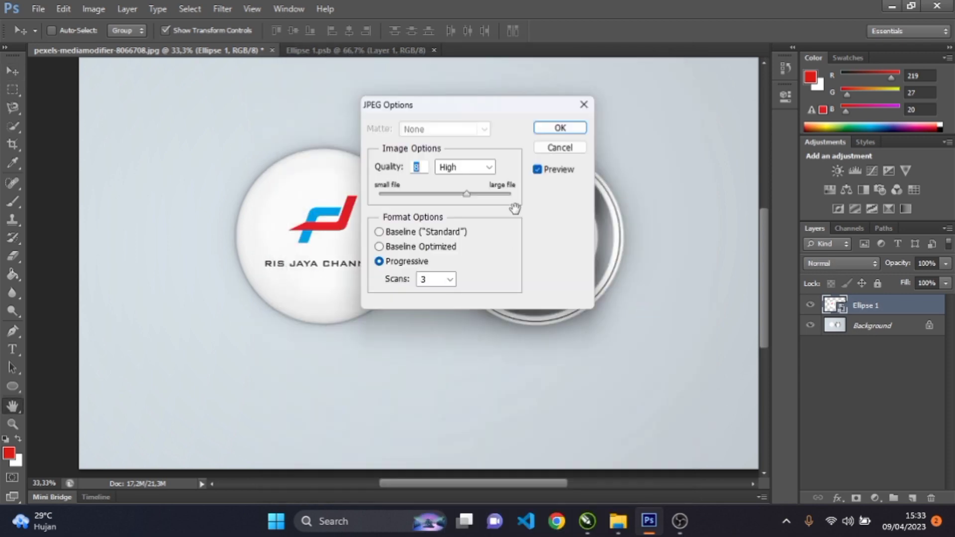
{"action": "key", "text": "Return"}
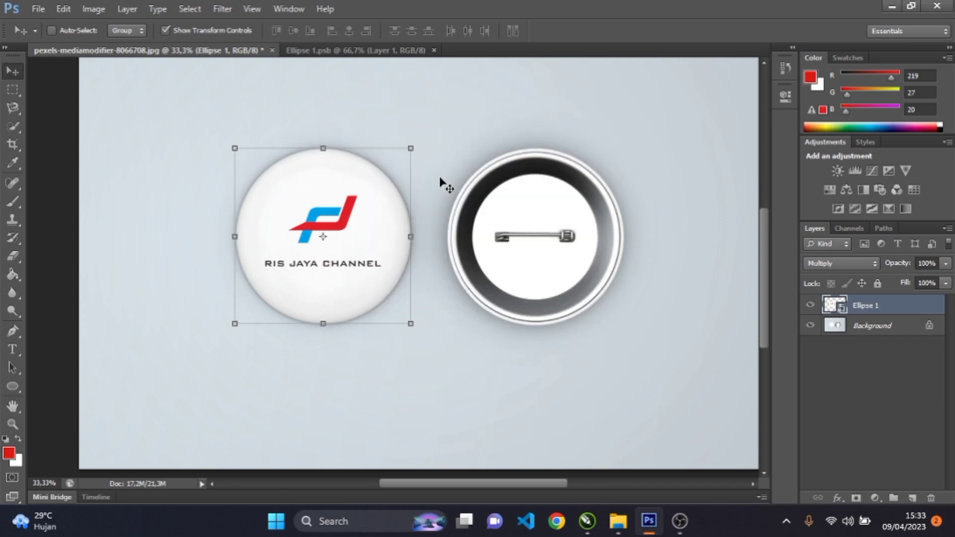
- Switch to File Explorer and open desainmockuppin.jpg from the bahan folder to view the saved mockup
{"action": "left_click", "coordinate": [630, 525]}
{"action": "left_click", "coordinate": [278, 230]}
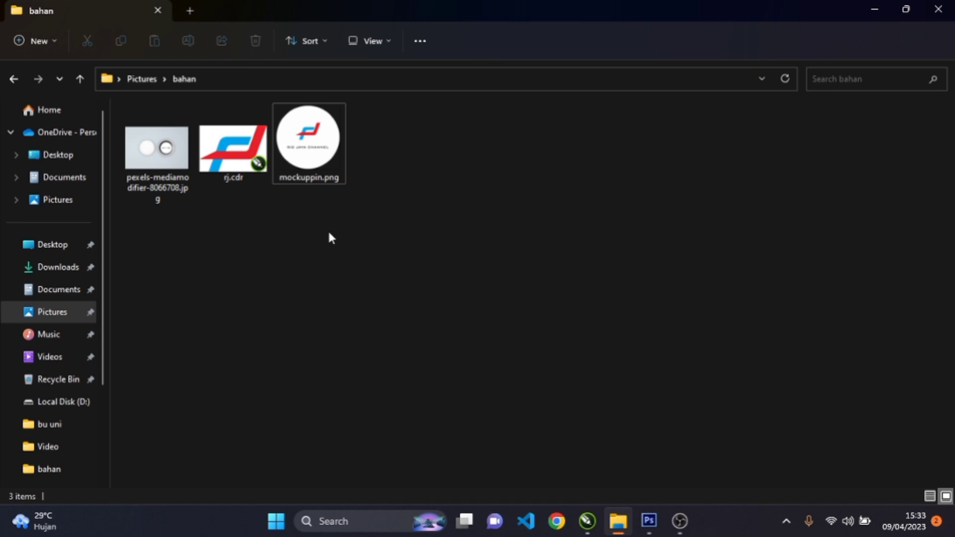
{"action": "left_click", "coordinate": [189, 164]}
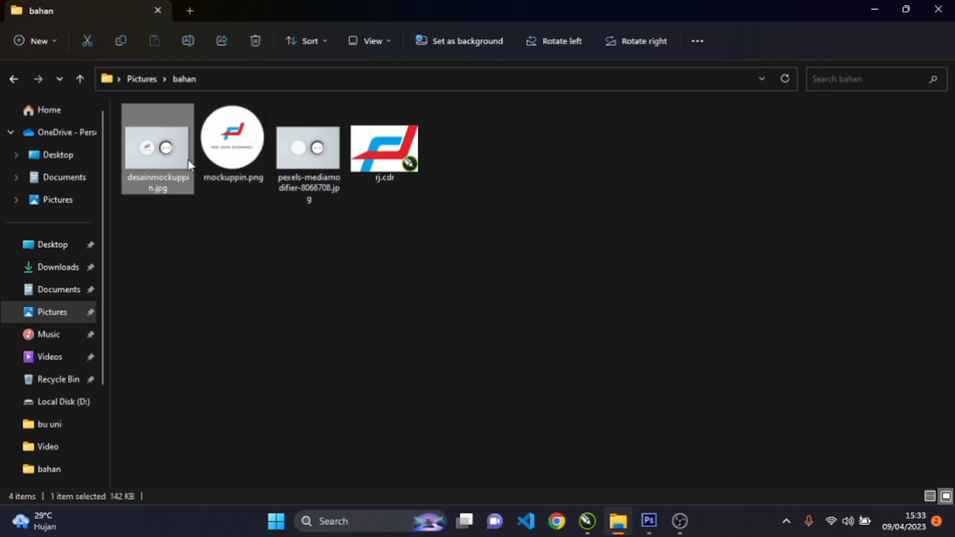
{"action": "double_click", "coordinate": [188, 161]}
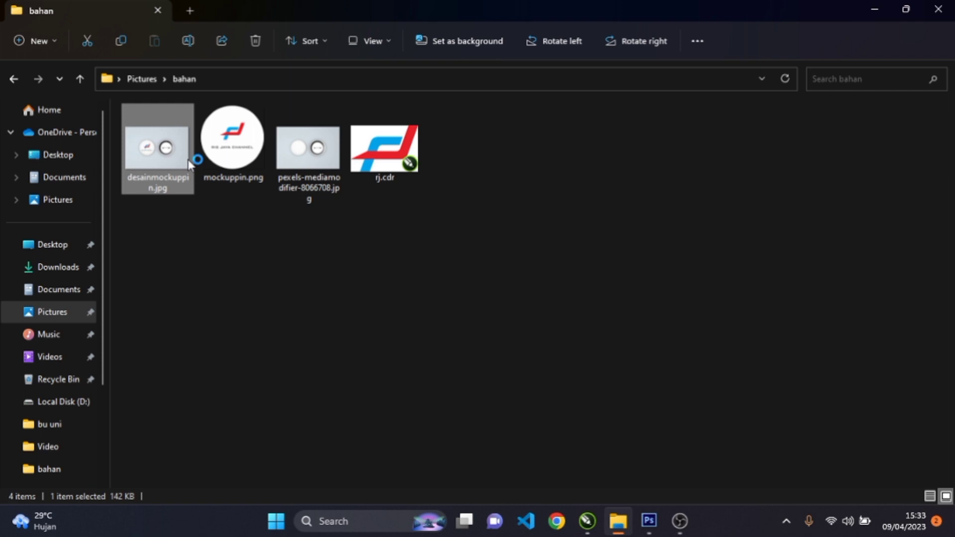